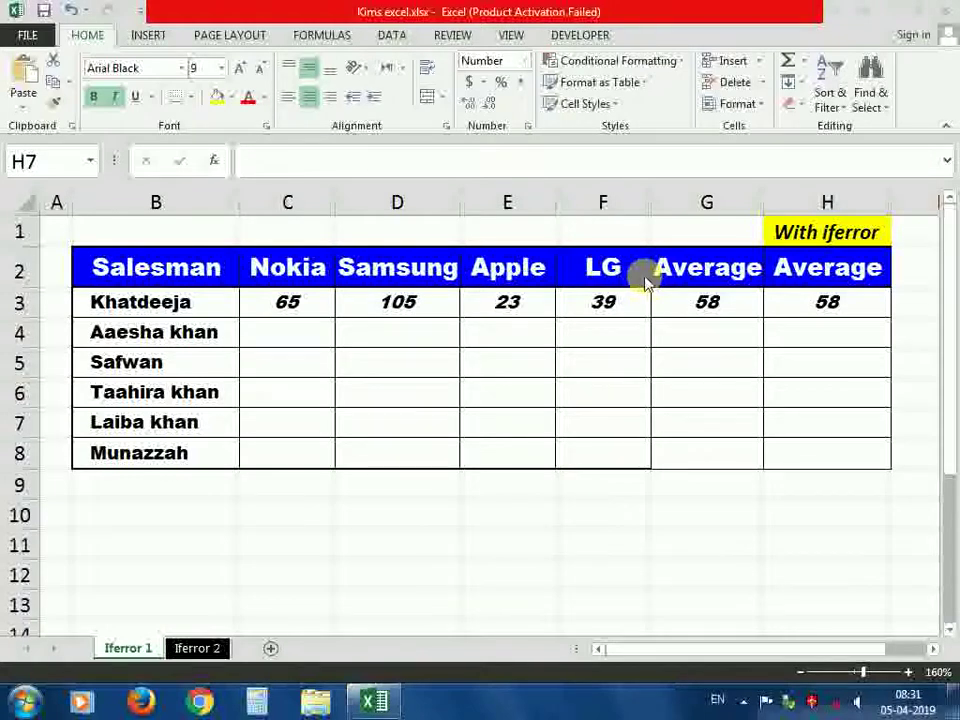
Fill the two average formulas in G3:H3 down through row 8 and inspect the filled cells.
left_click(743, 302)
left_click_drag(743, 302, 823, 306)
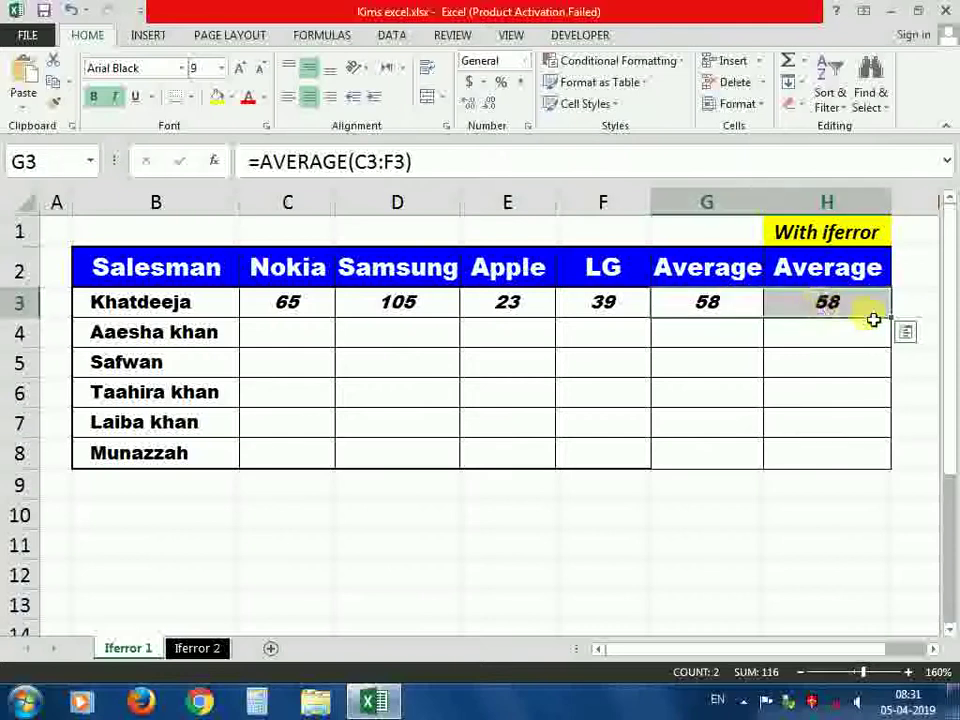
left_click_drag(712, 306, 815, 457)
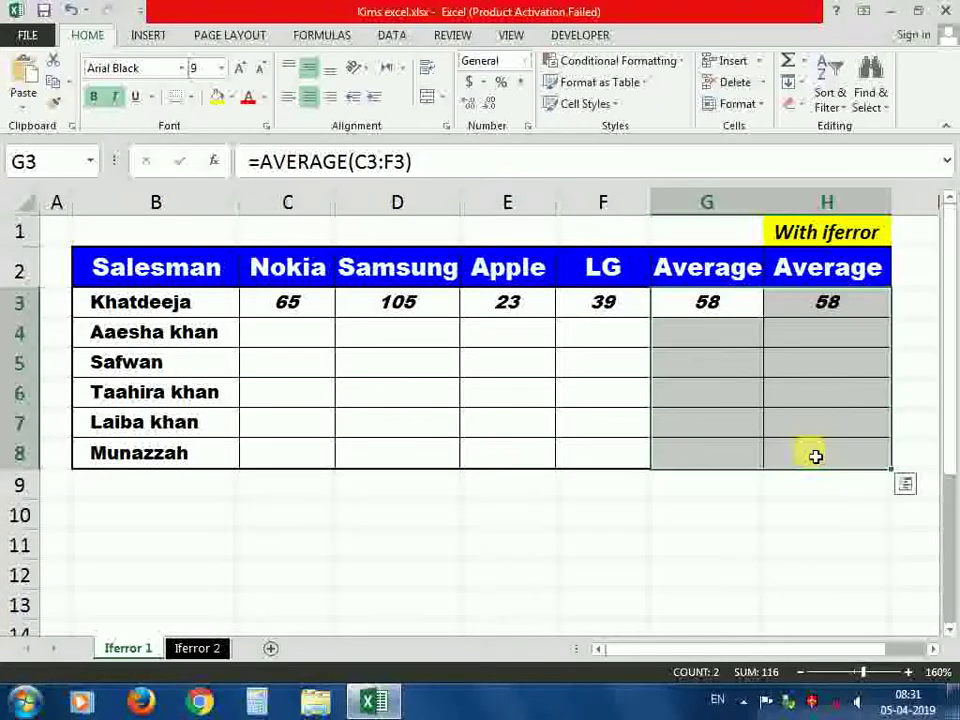
key("ctrl+d")
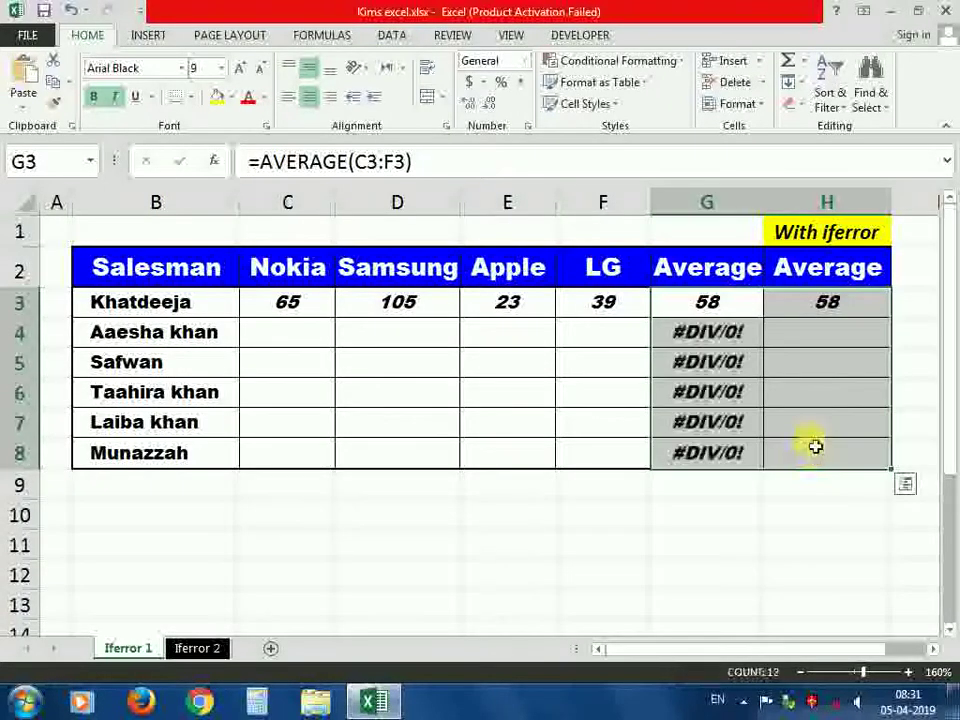
left_click(830, 337)
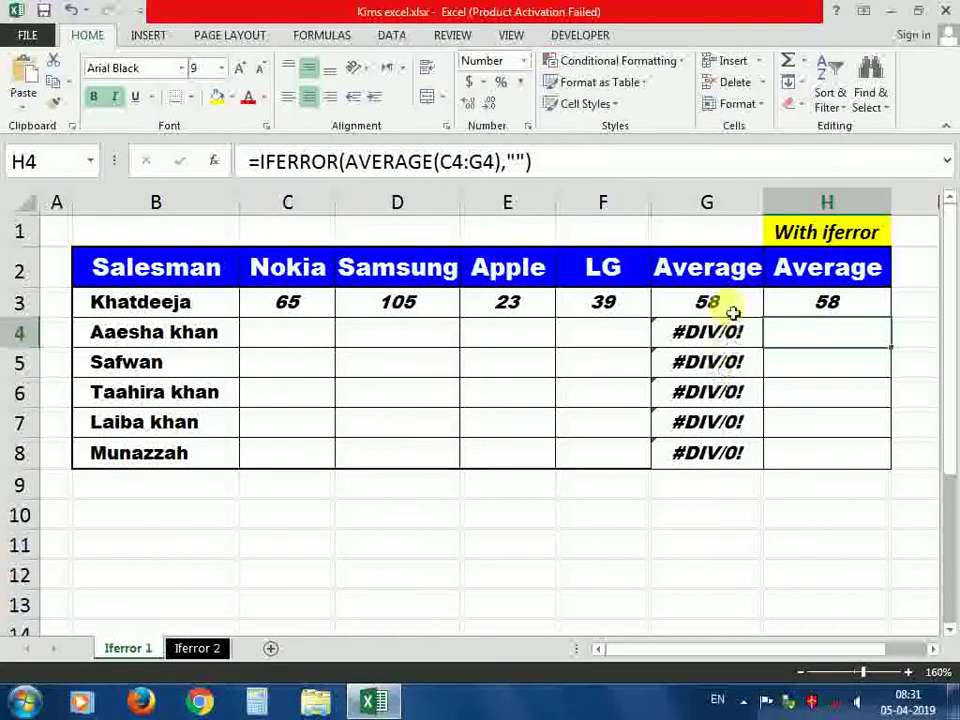
left_click_drag(733, 310, 714, 456)
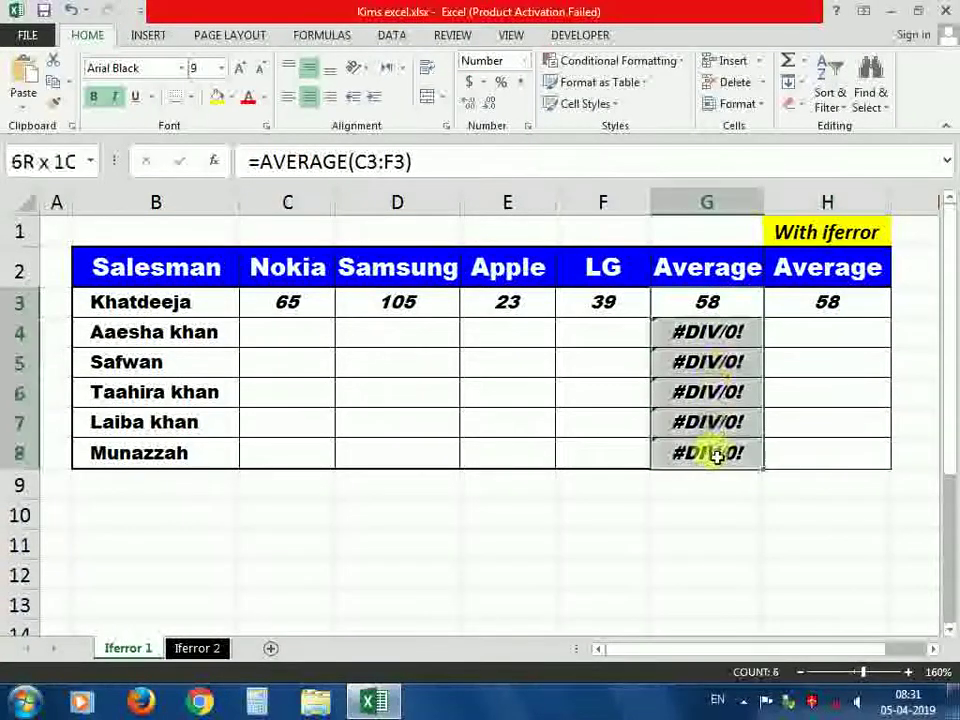
left_click(814, 330)
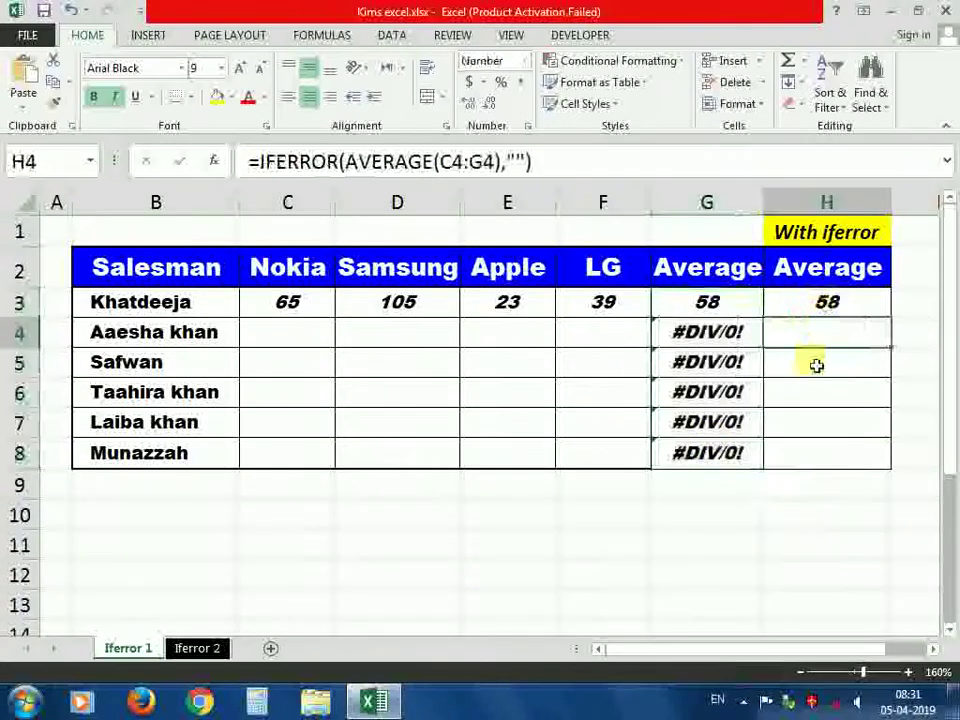
left_click(817, 405)
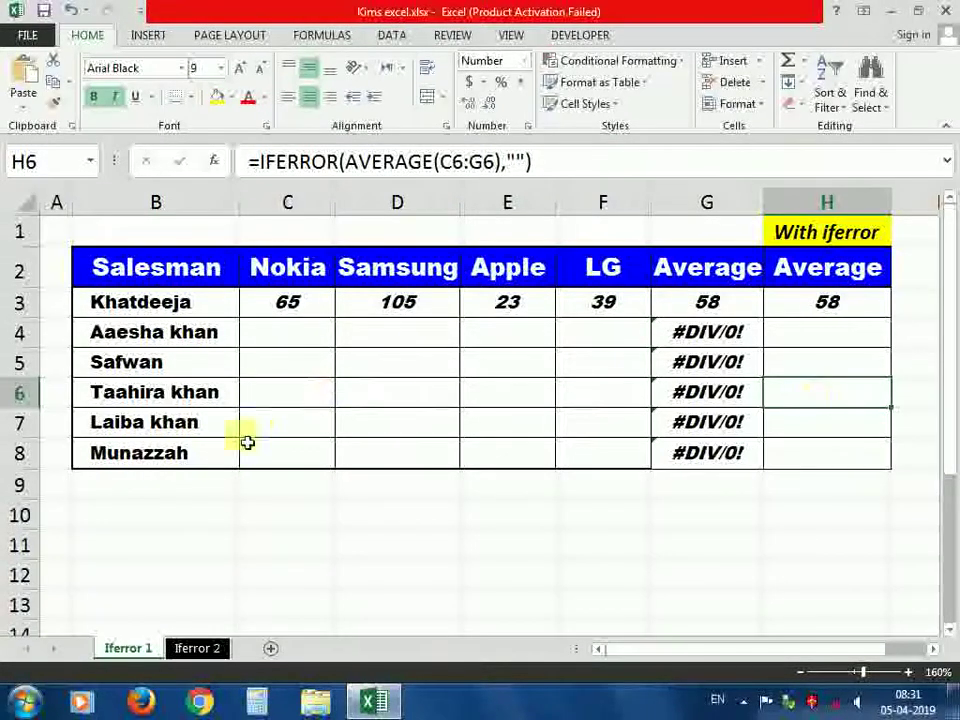
Enter row 7 sales of 25 for Nokia, 26 for Samsung, 36 for Apple and 56 for LG.
left_click(315, 429)
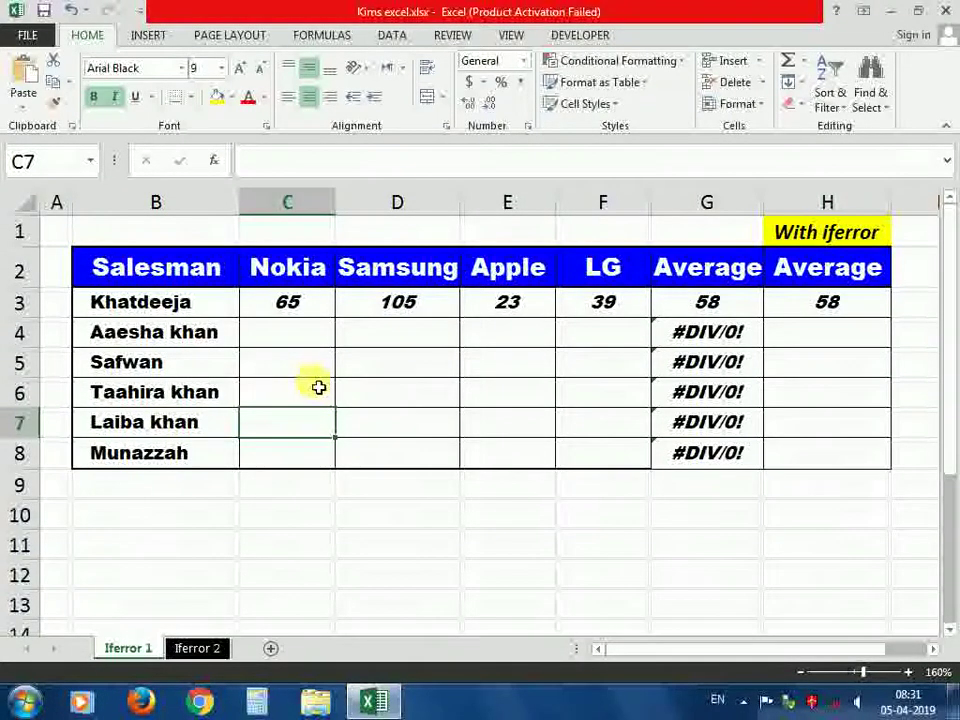
type("25")
key("Tab")
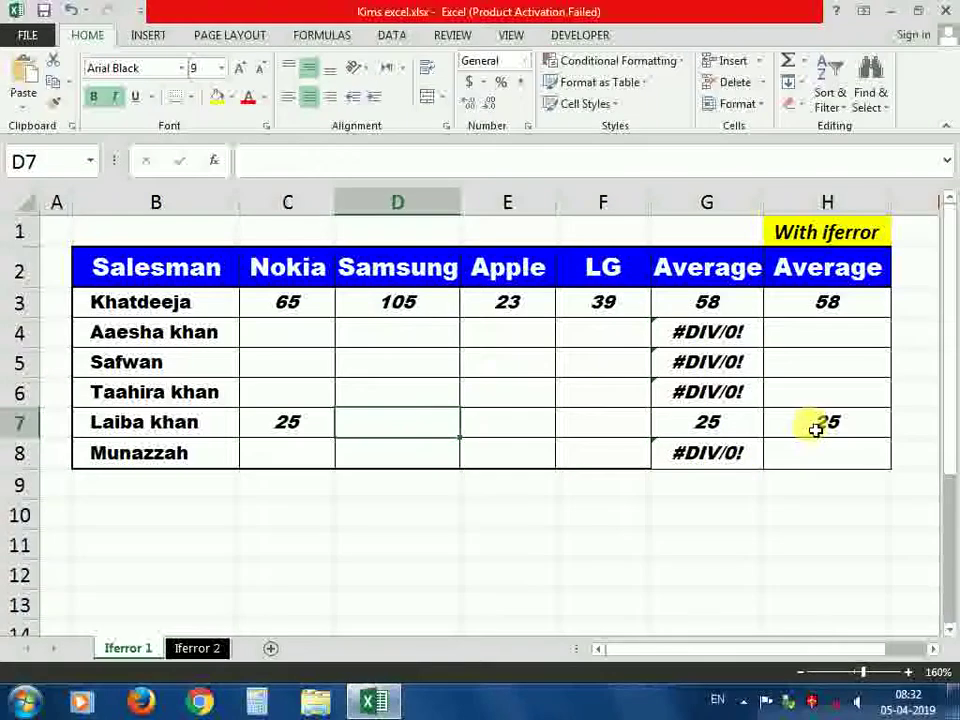
type("26")
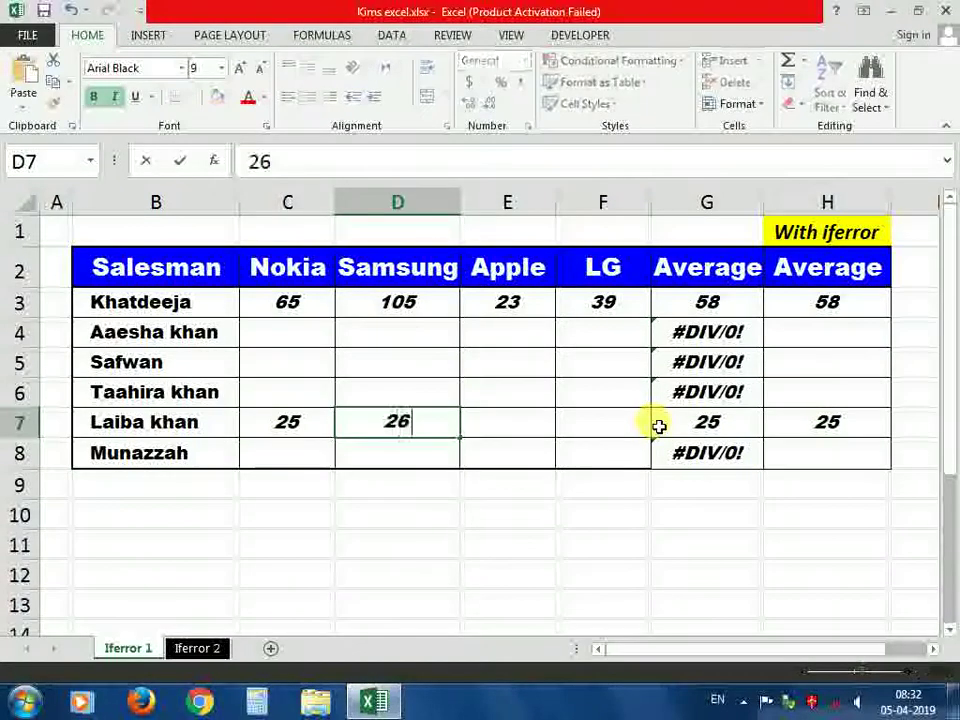
key("Return")
left_click_drag(517, 404, 518, 424)
left_click(518, 424)
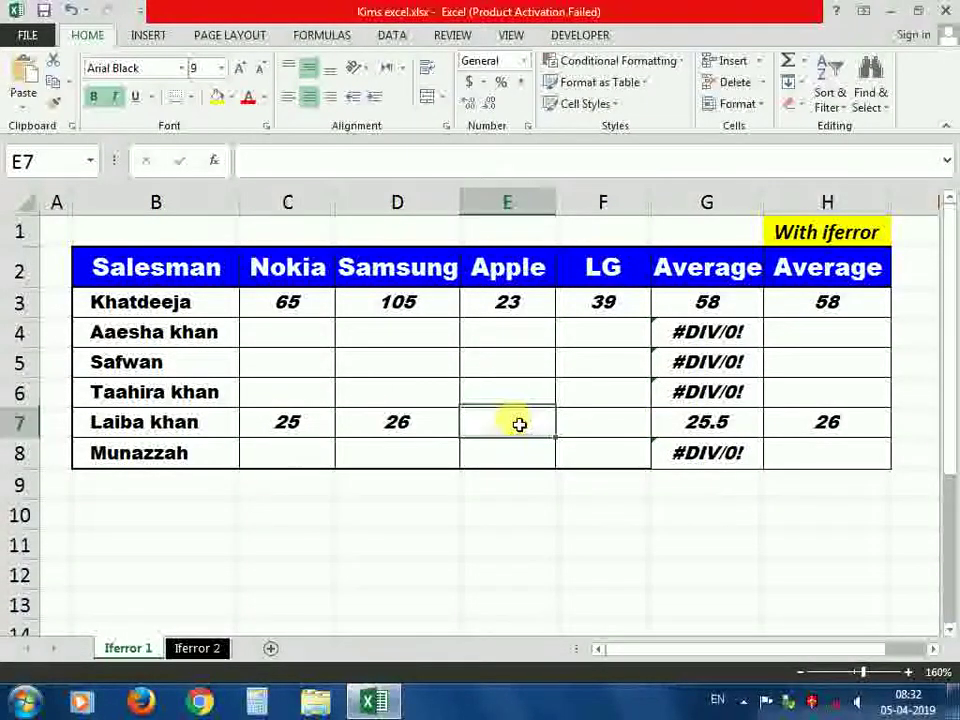
type("36")
key("Tab")
type("56")
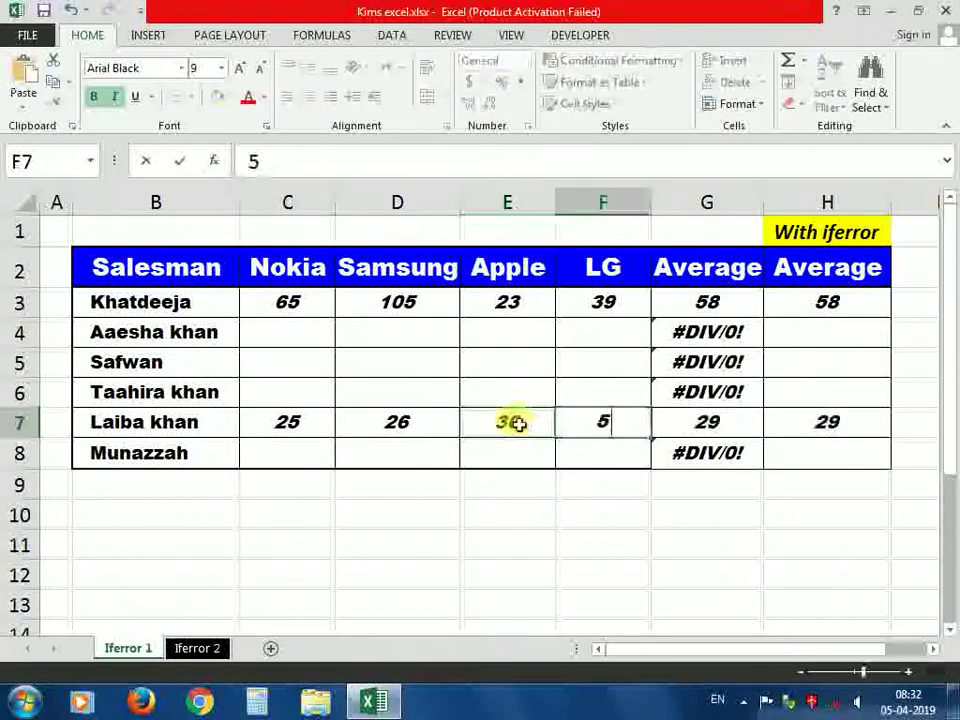
left_click(610, 505)
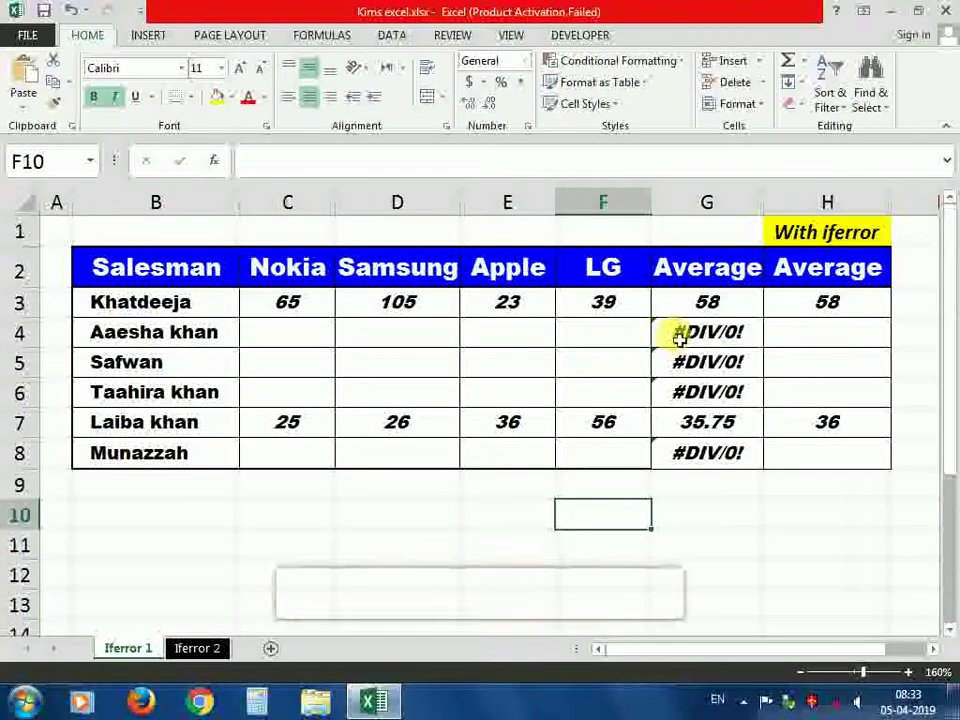
Clear G4:G8 and change the G3 formula to =IFERROR(AVERAGE(C3:F3),"").
left_click_drag(681, 338, 714, 465)
key("Delete")
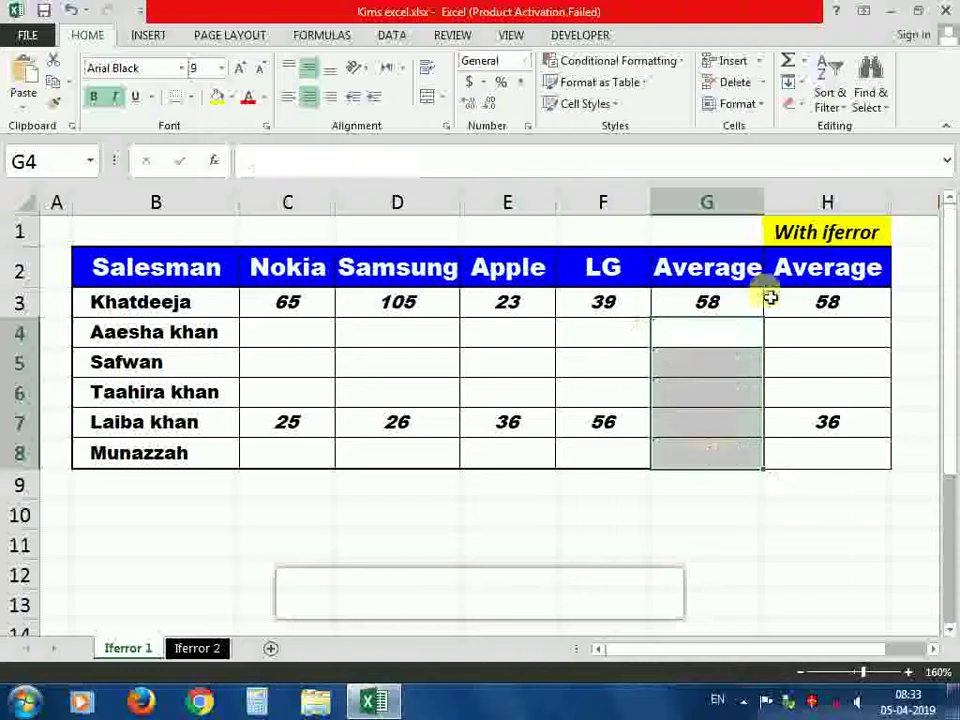
left_click(747, 302)
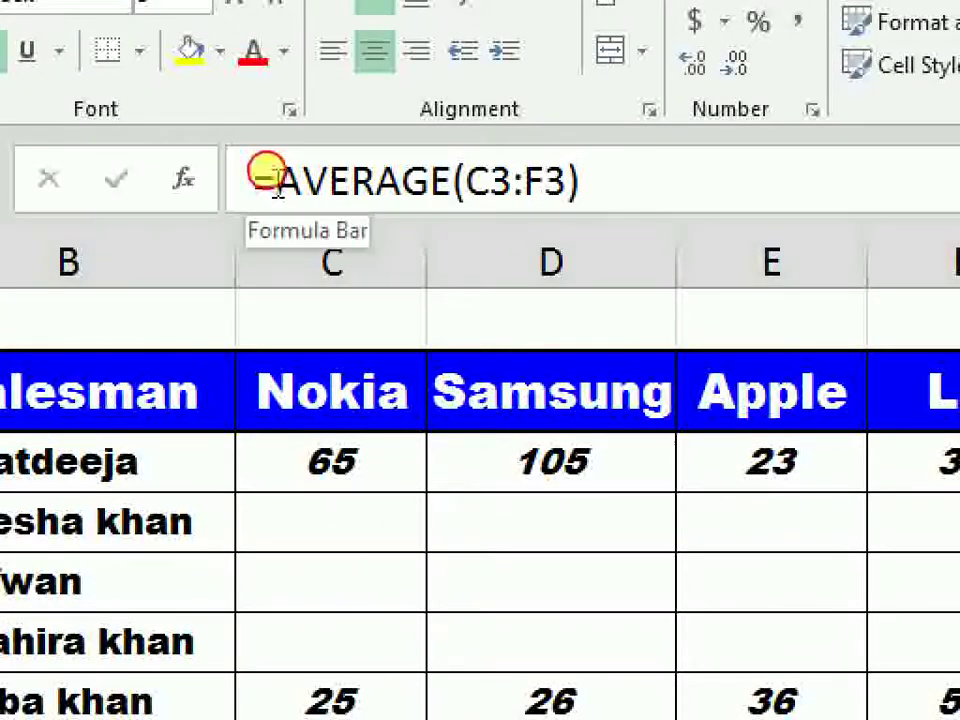
left_click(272, 182)
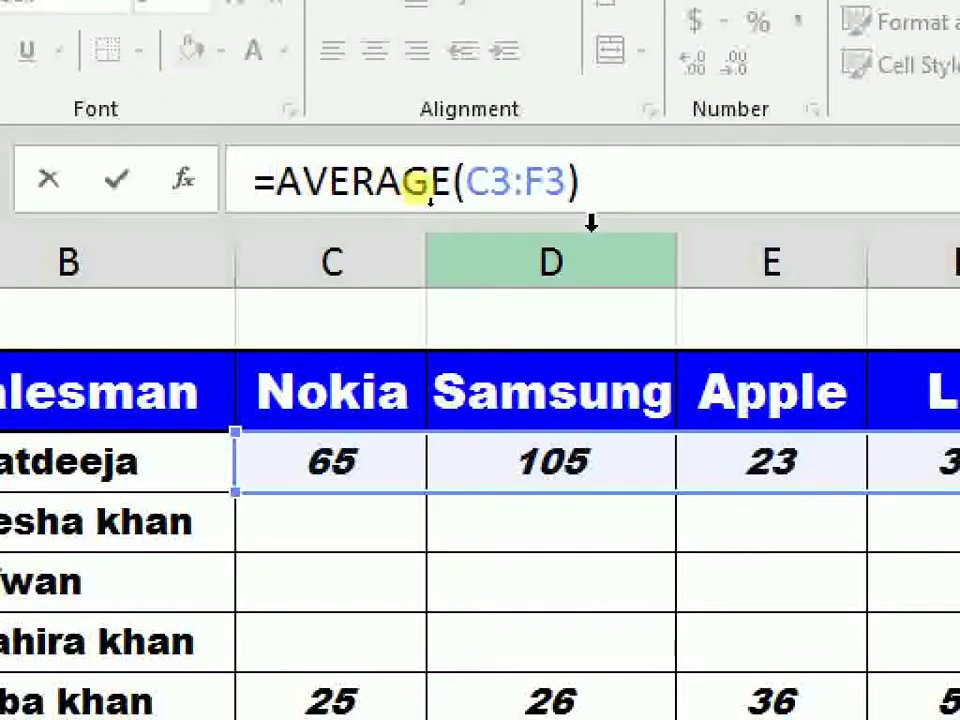
type("if")
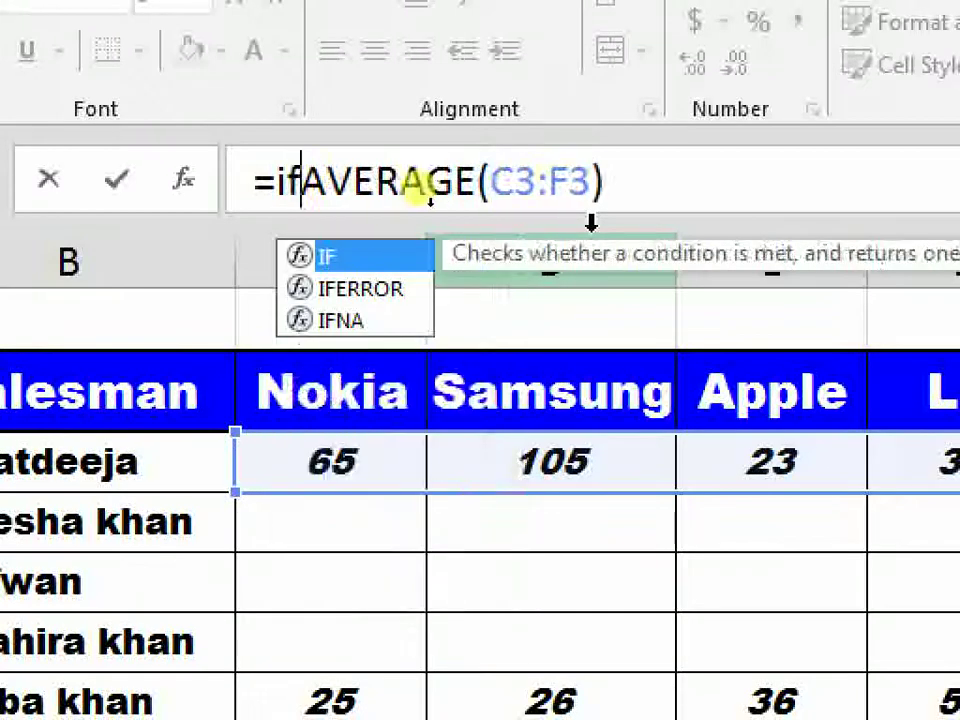
type("er")
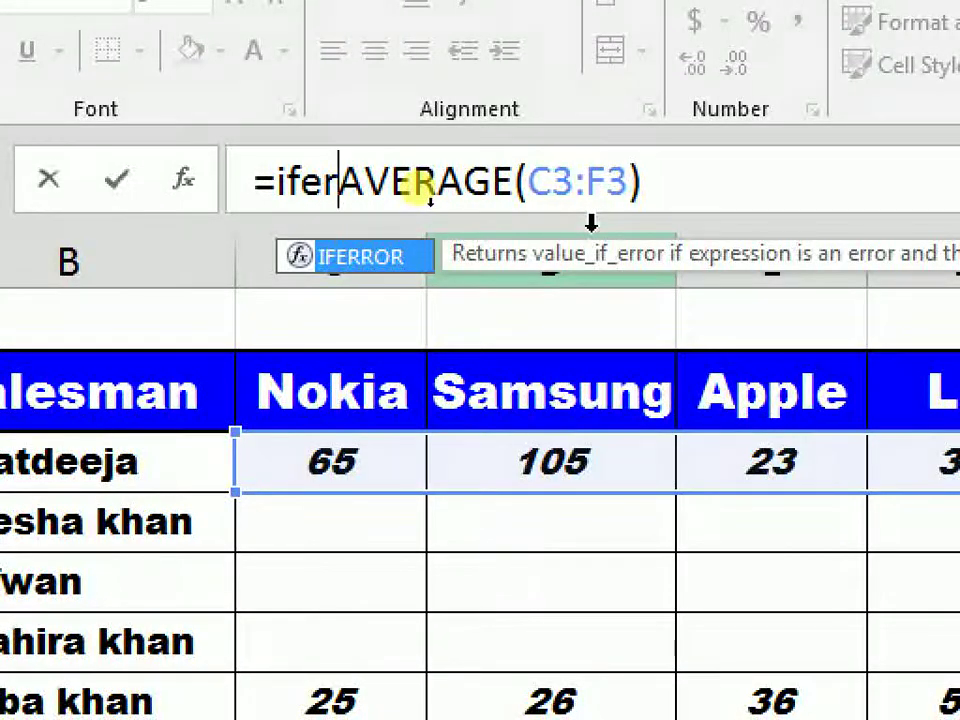
key("Tab")
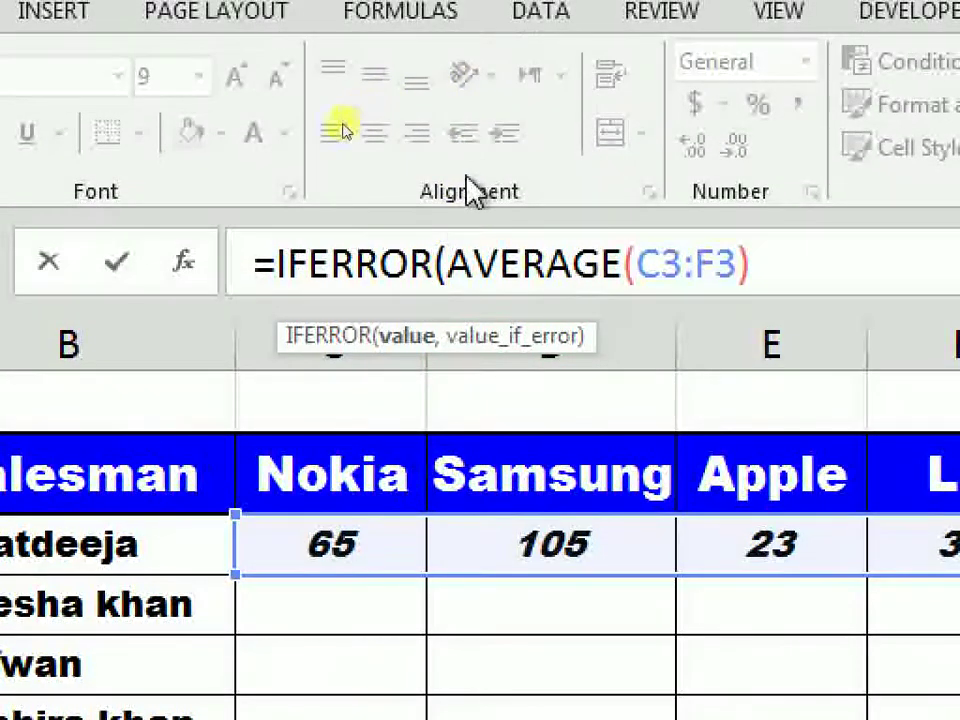
left_click_drag(360, 308, 452, 364)
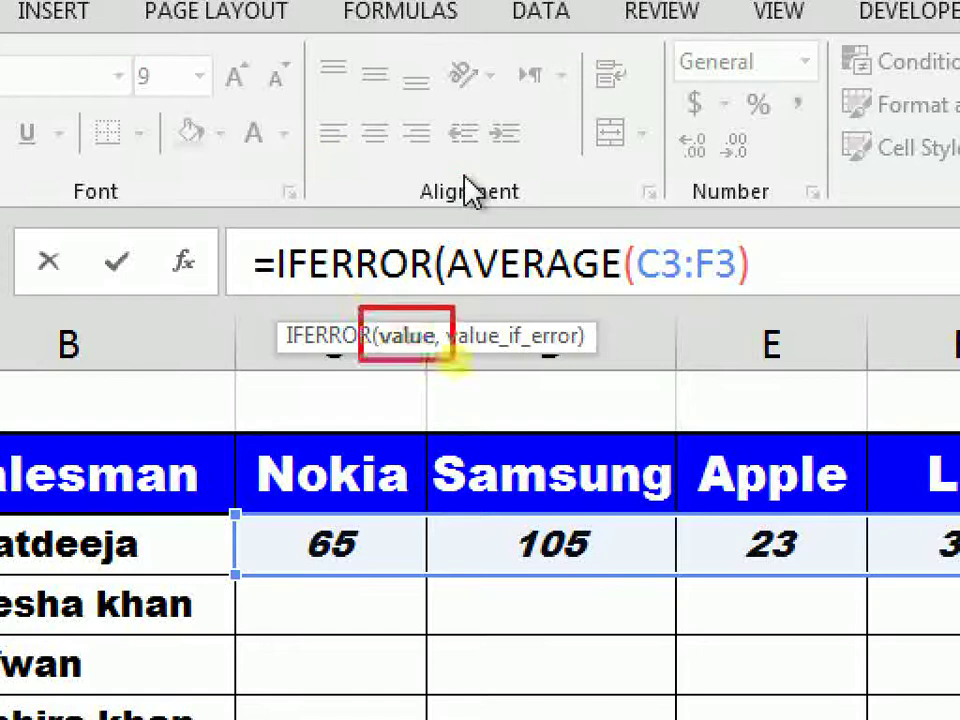
key("Escape")
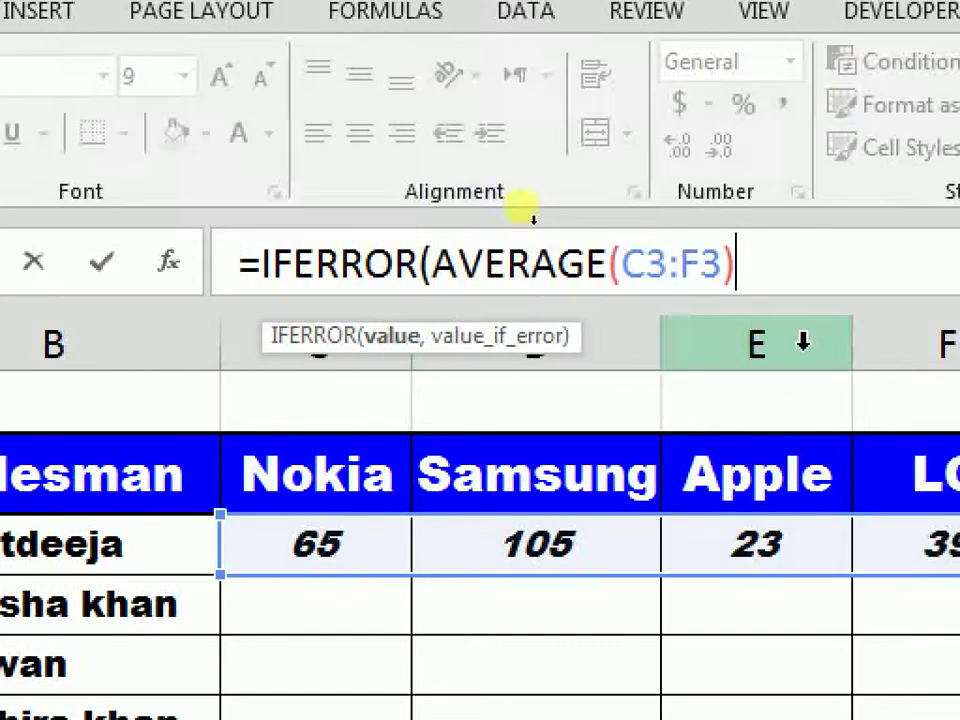
type(",")
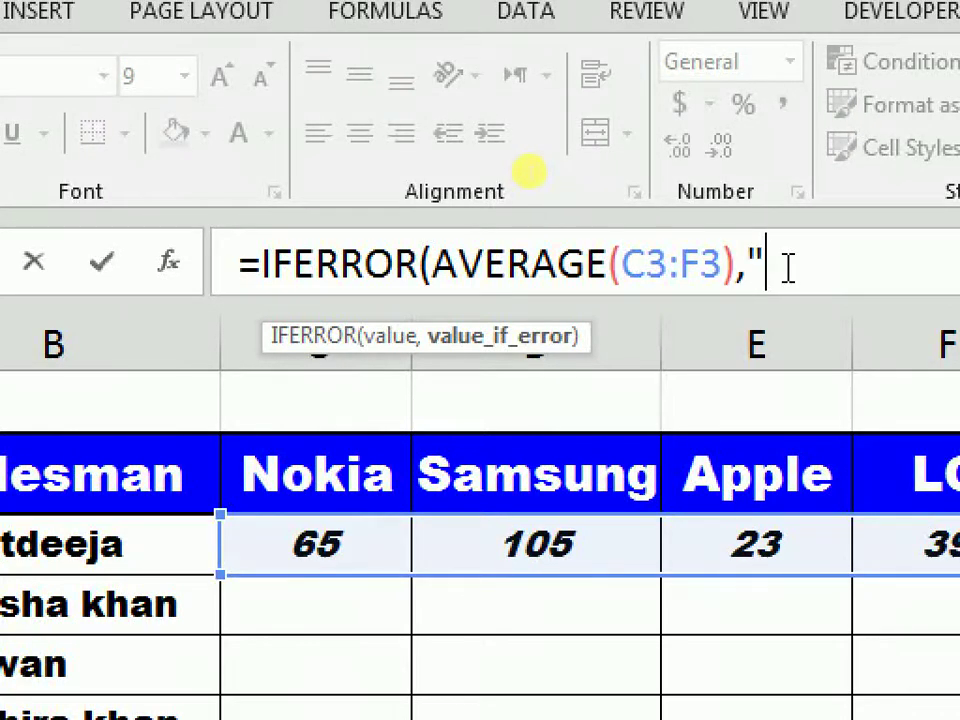
type("\"")
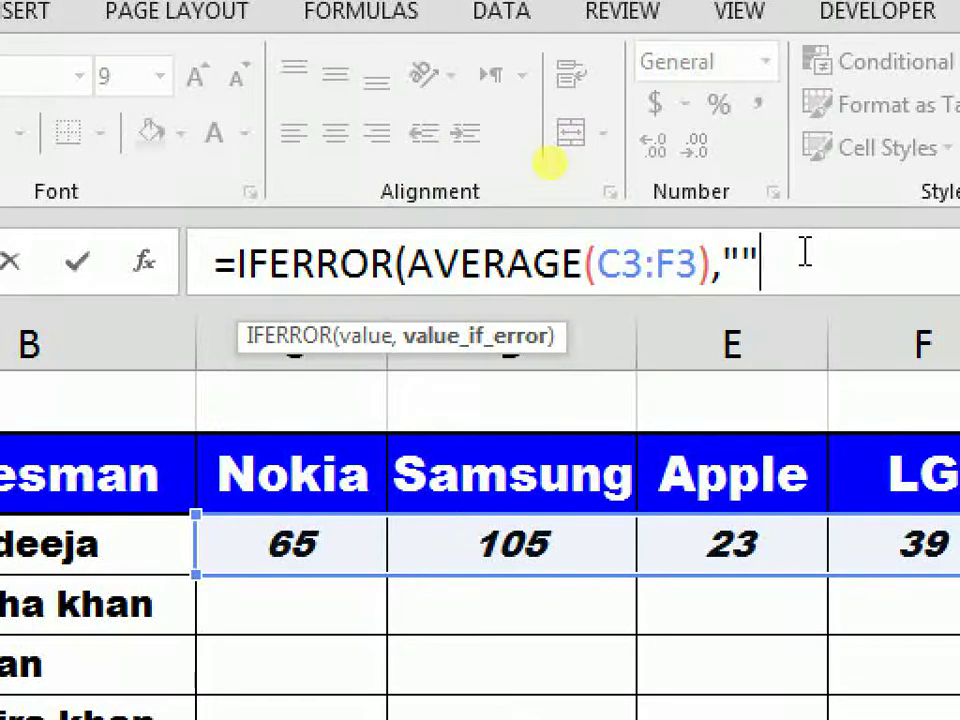
type(")")
key("Return")
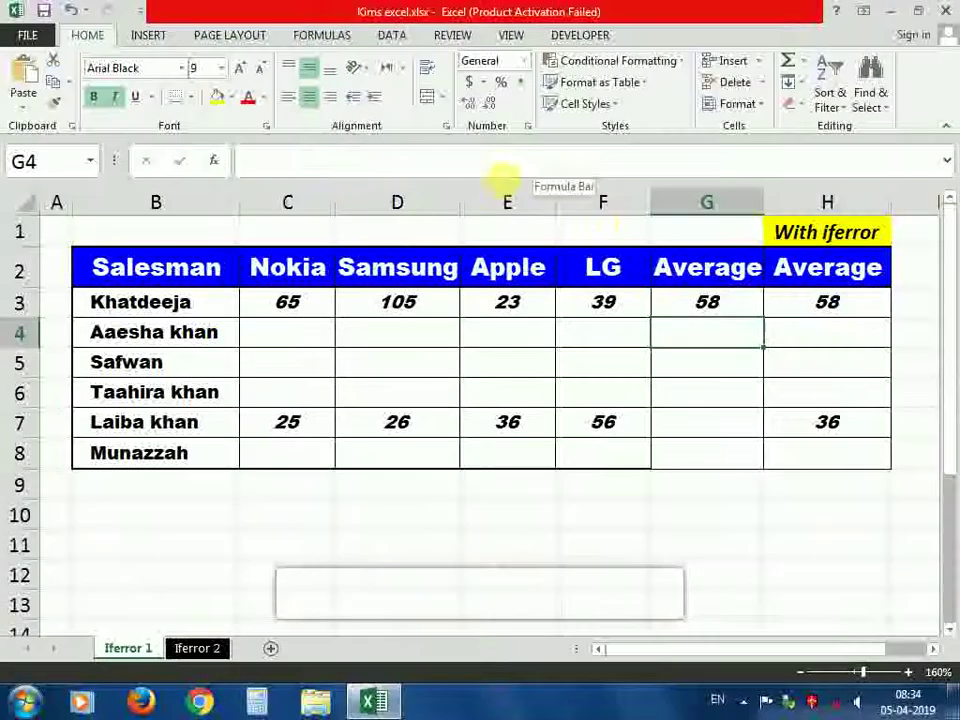
Fill the IFERROR average formula from G3 down to G8 and check the copied formula in G4.
left_click(681, 300)
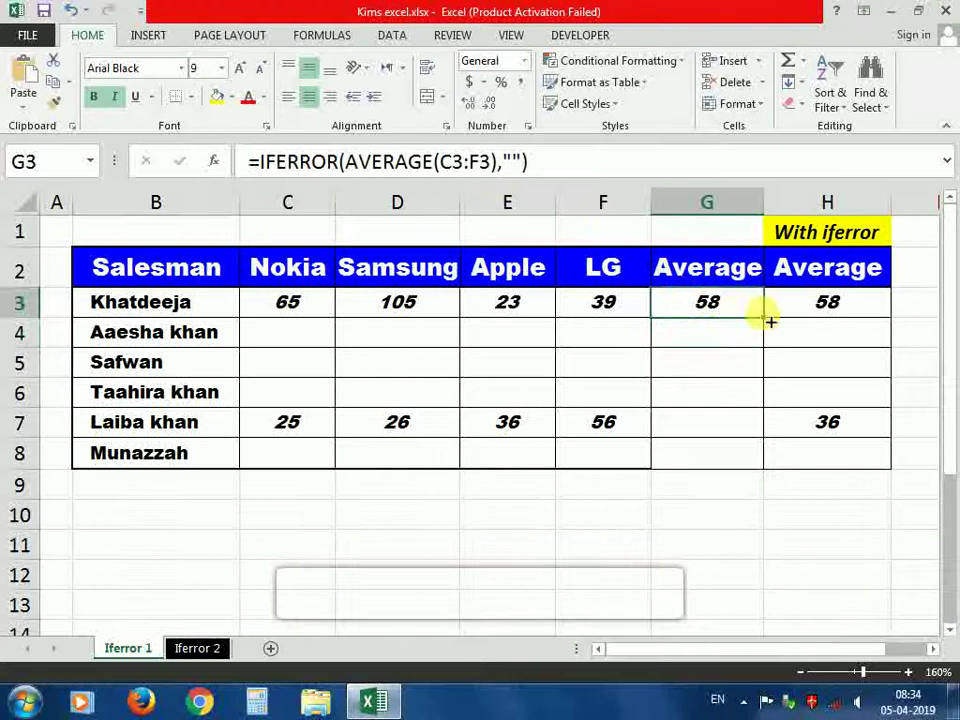
left_click_drag(770, 320, 765, 476)
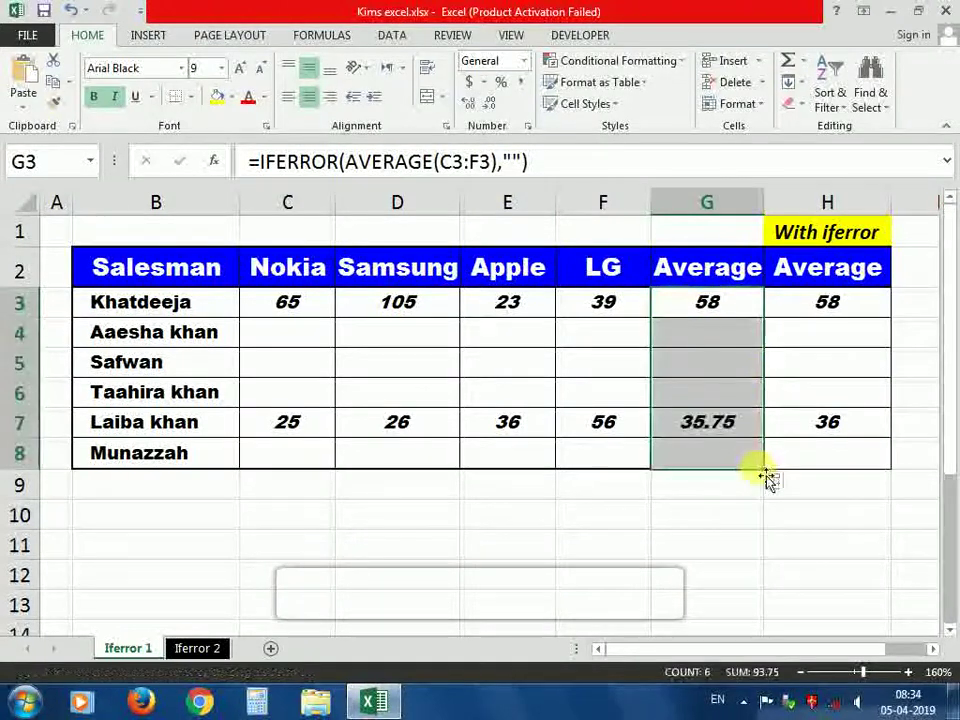
left_click(731, 339)
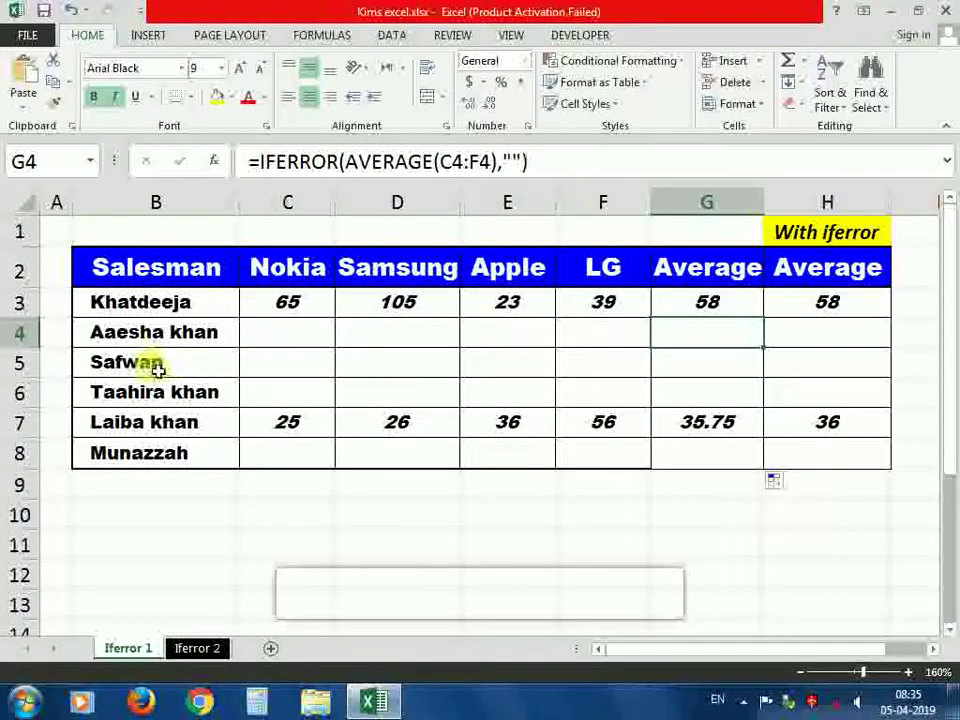
Enter row 5 sales of 36, 26, 63 and 6 in C5:F5, then check the averages in rows 4 and 5.
left_click(296, 366)
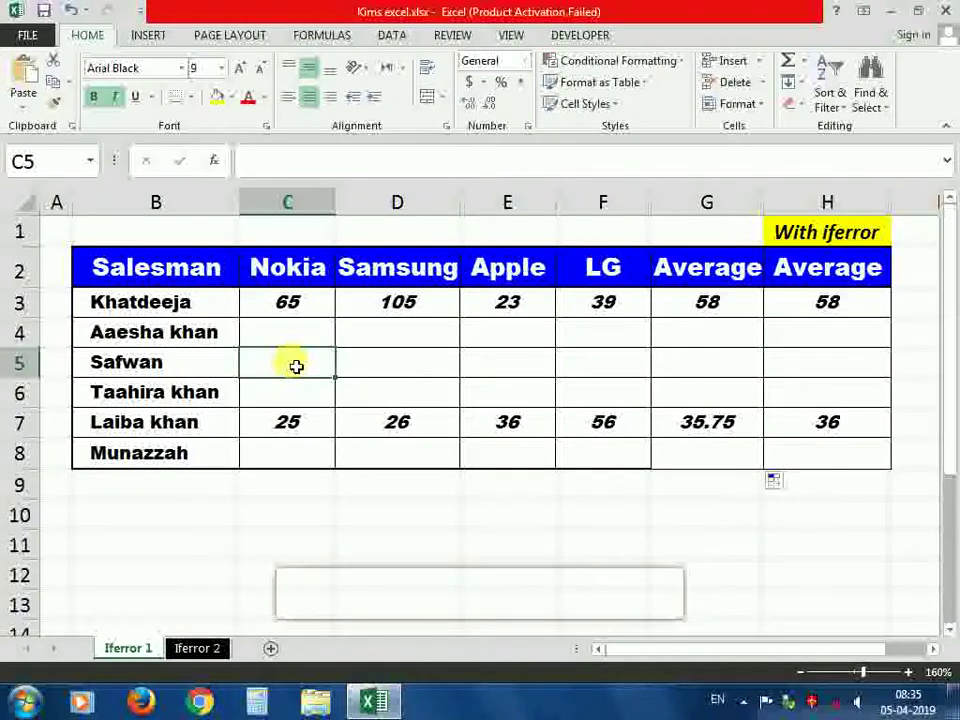
type("36")
key("Tab")
type("26")
key("Tab")
type("63")
key("Tab")
key("Tab")
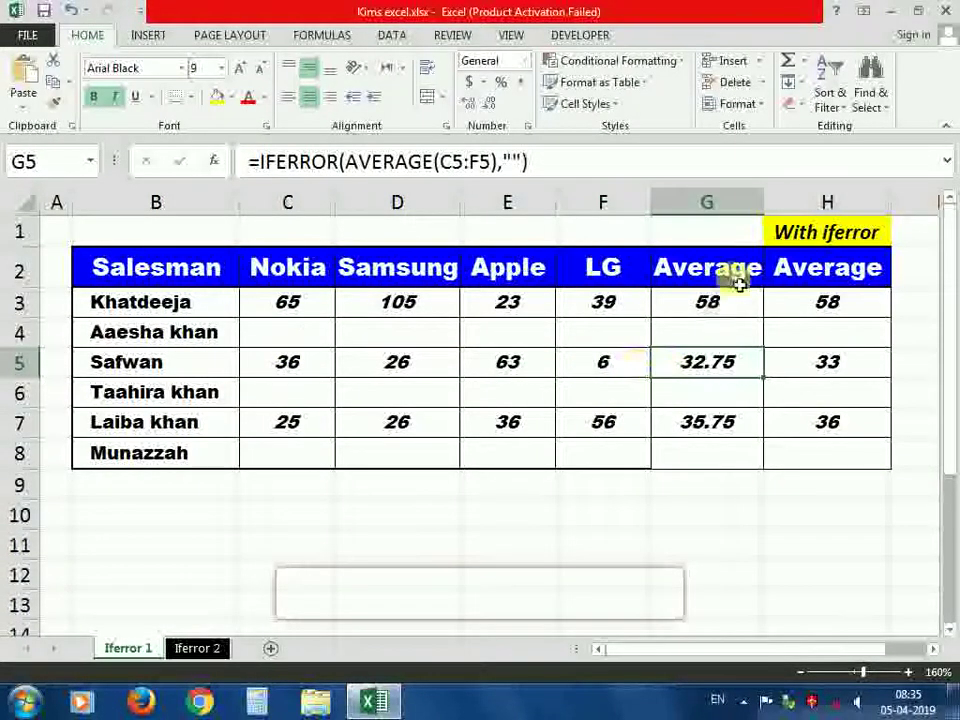
left_click(700, 332)
left_click_drag(748, 337, 801, 336)
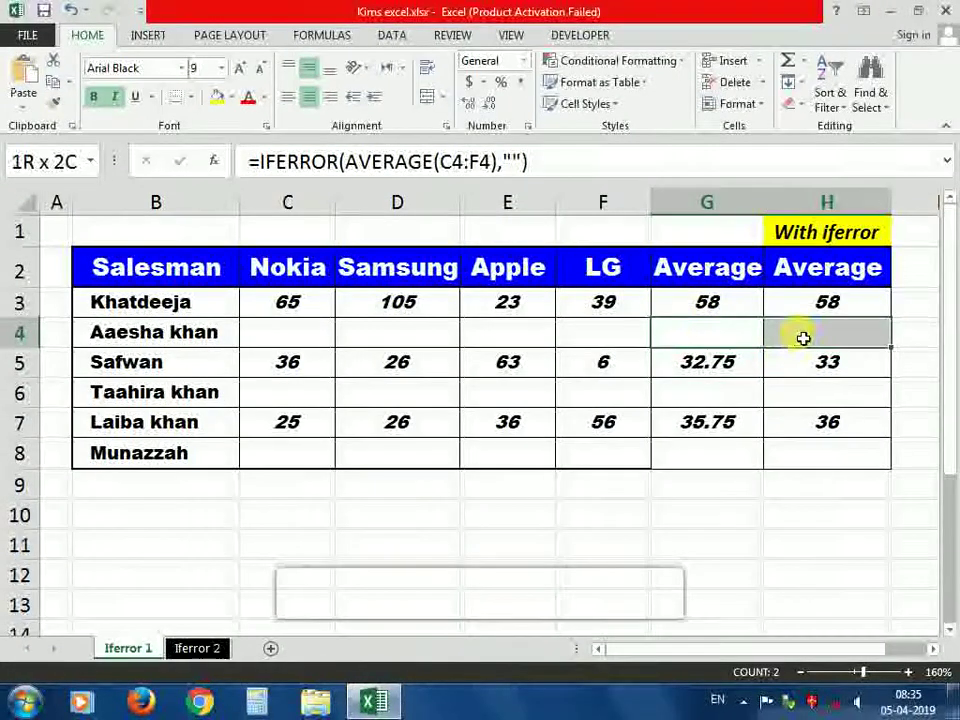
left_click(752, 371)
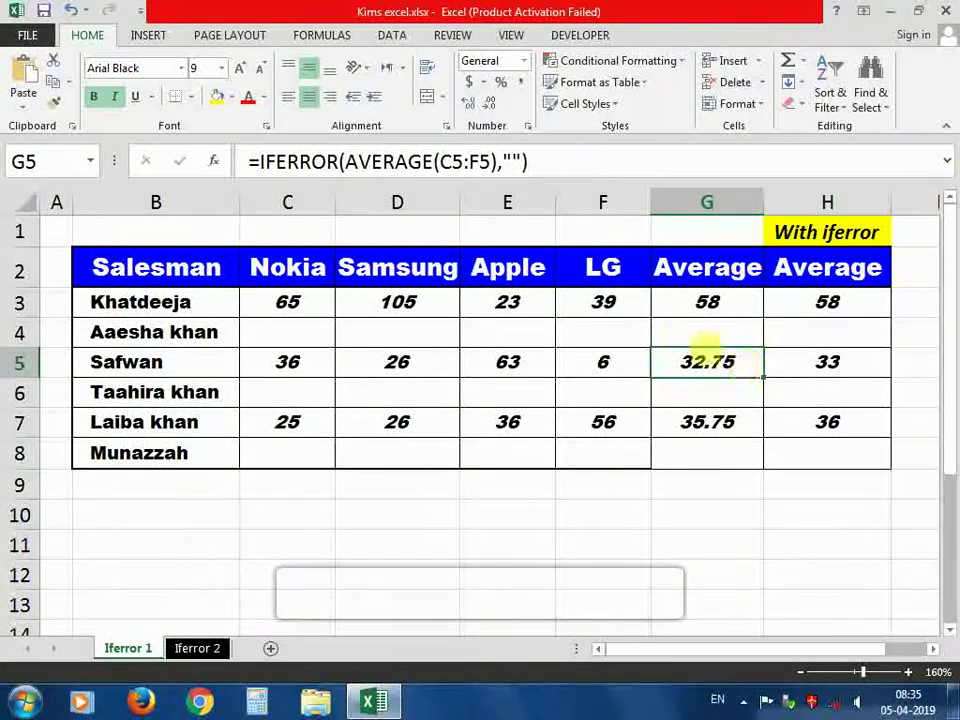
Open the Iferror 2 sheet and examine the VLOOKUP formulas in C10:G10 together with their lookup cell B10.
left_click(213, 648)
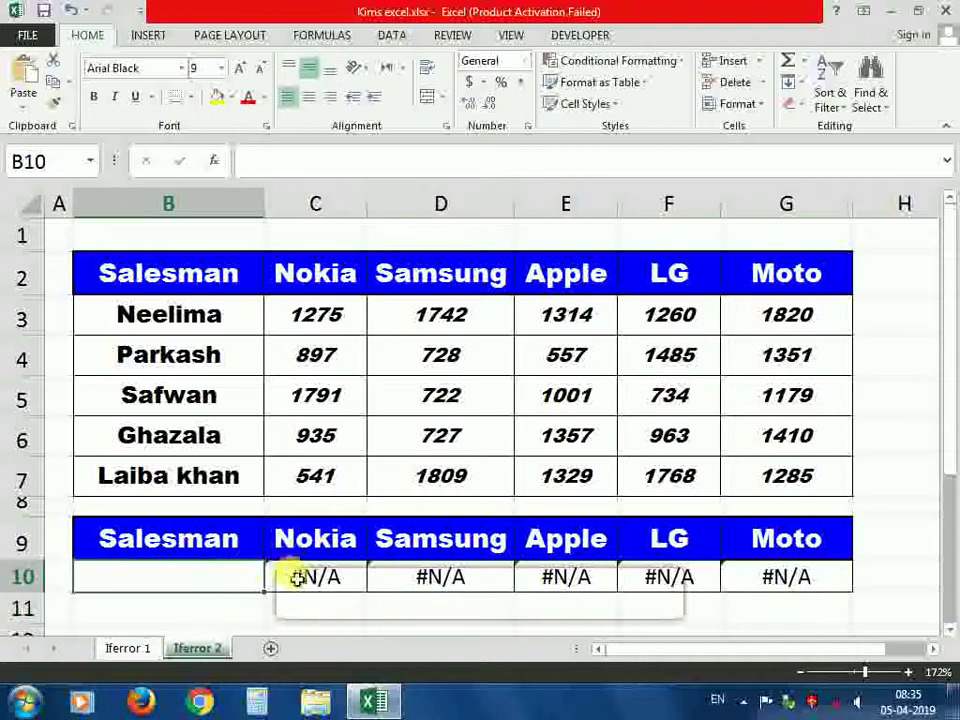
left_click(294, 576)
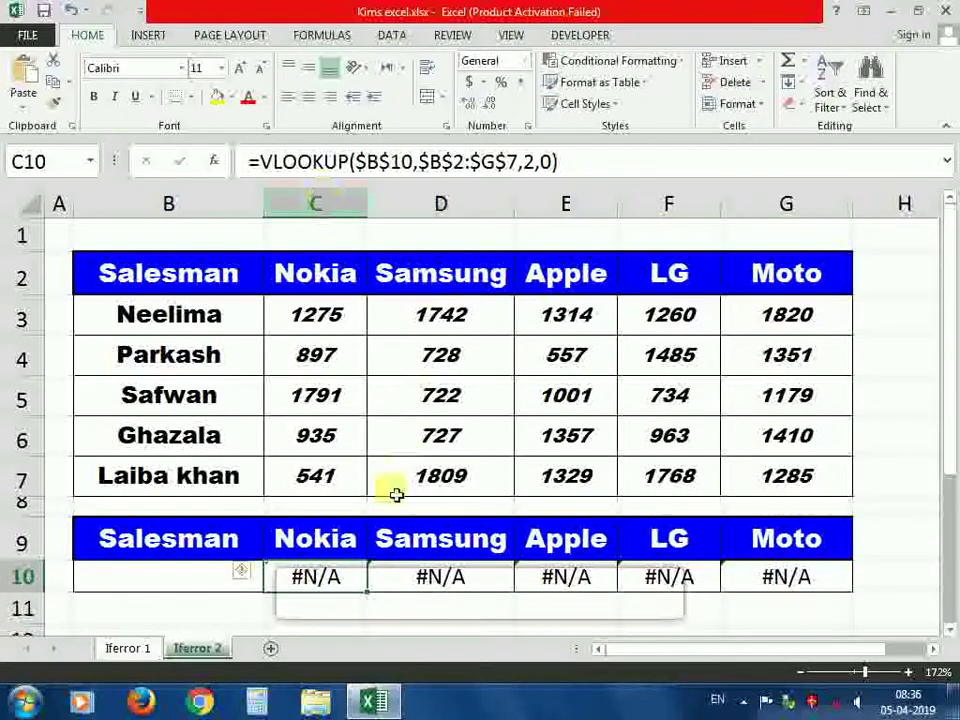
left_click_drag(316, 588, 797, 588)
left_click(186, 576)
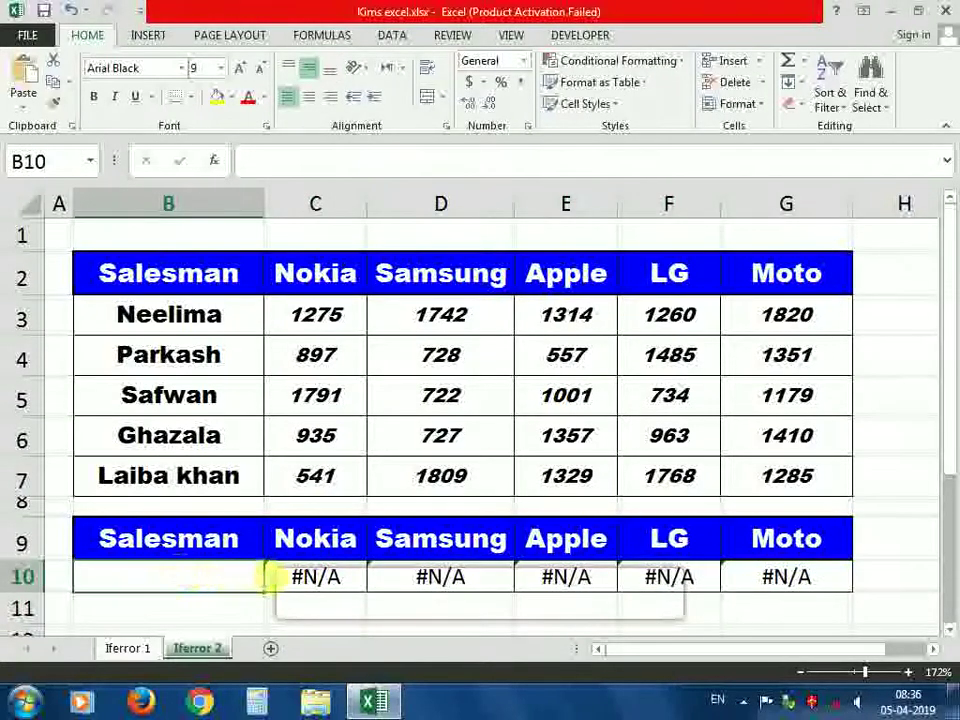
left_click(288, 580)
left_click(197, 574)
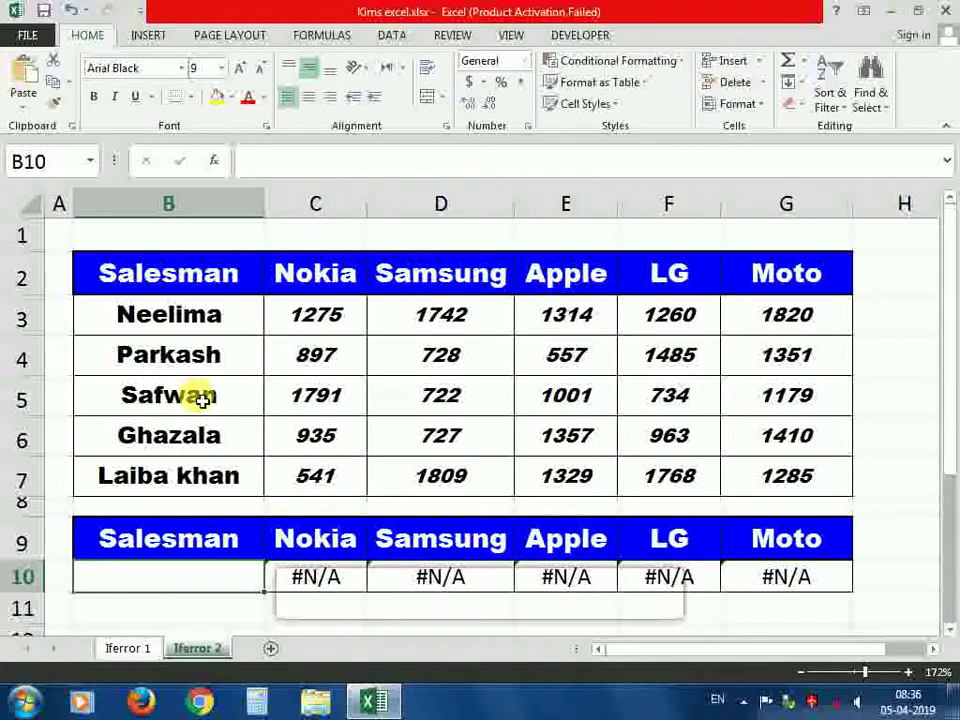
Test the VLOOKUP formulas by entering the salesman's name from B5 in B10, then clear B10.
type("Safwan")
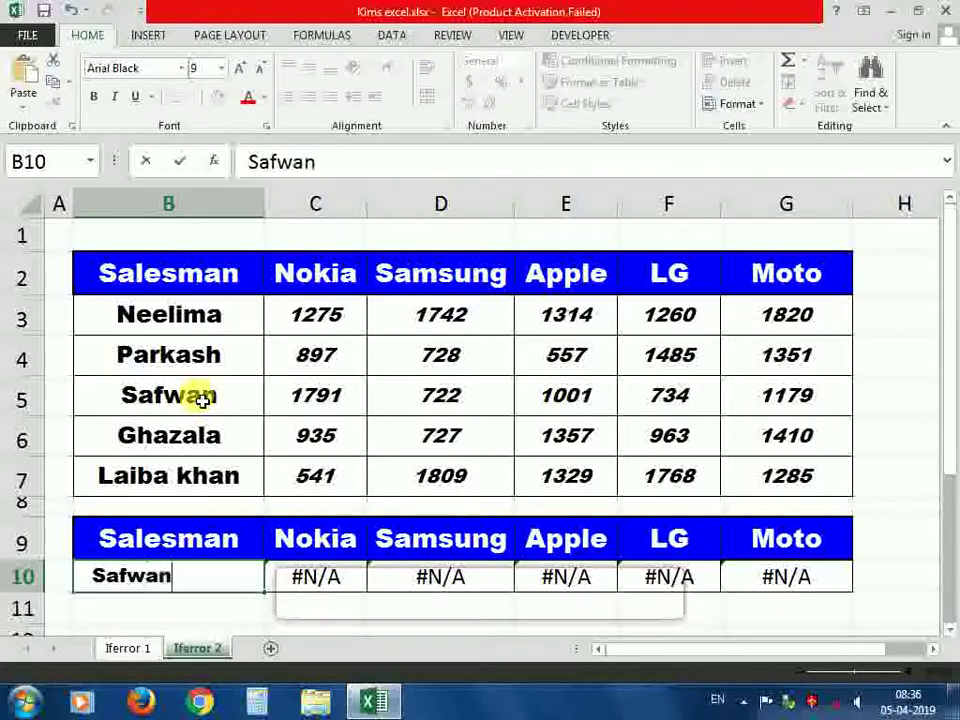
left_click(252, 606)
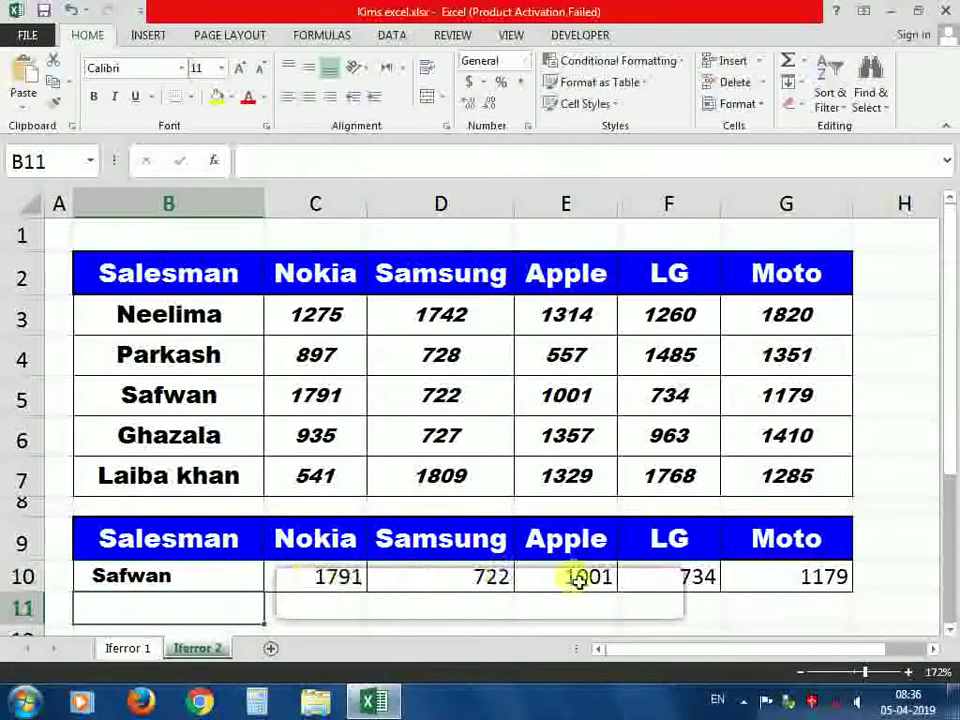
left_click(143, 584)
key("Delete")
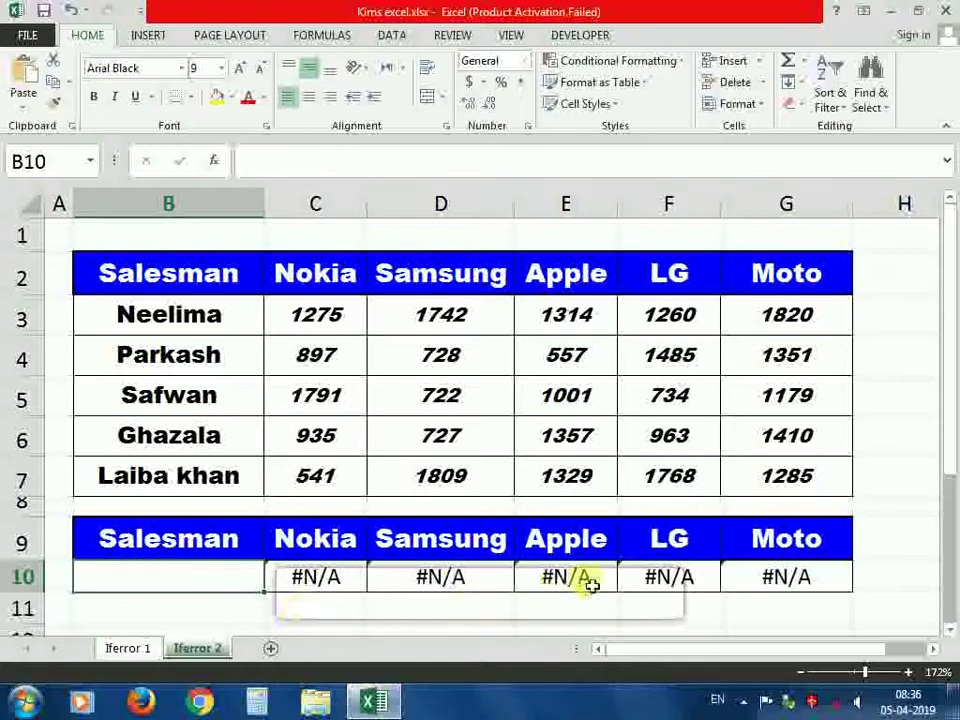
Wrap the C10 lookup in IFERROR so the formula reads =IFERROR(VLOOKUP($B$10,$B$2:$G$7,2,0),"Not Found").
left_click(336, 584)
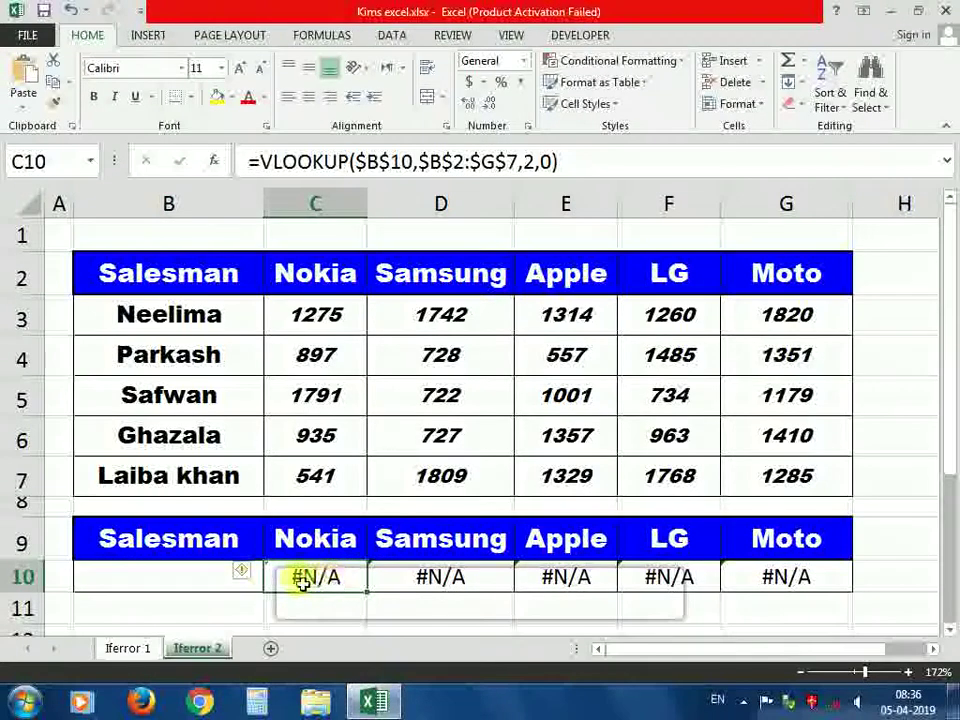
double_click(302, 583)
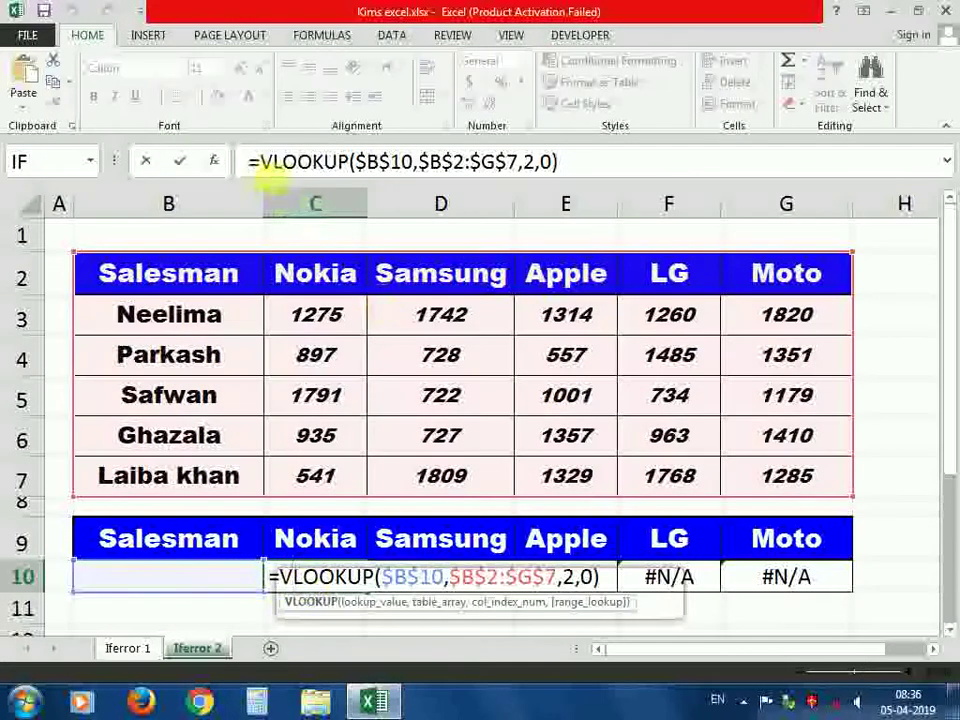
left_click(256, 163)
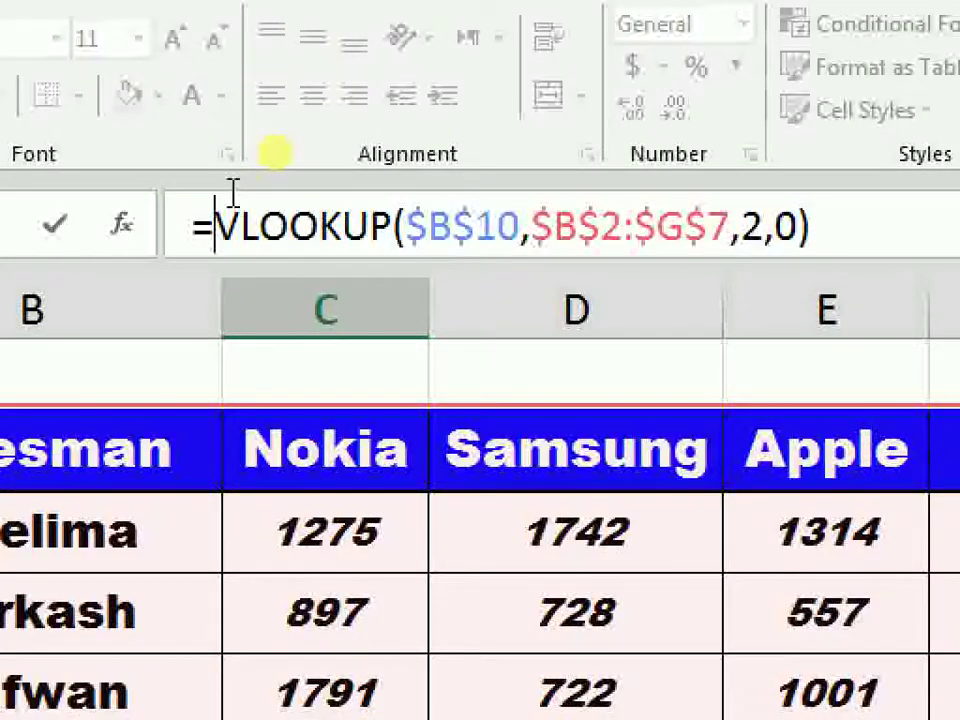
type("ifer")
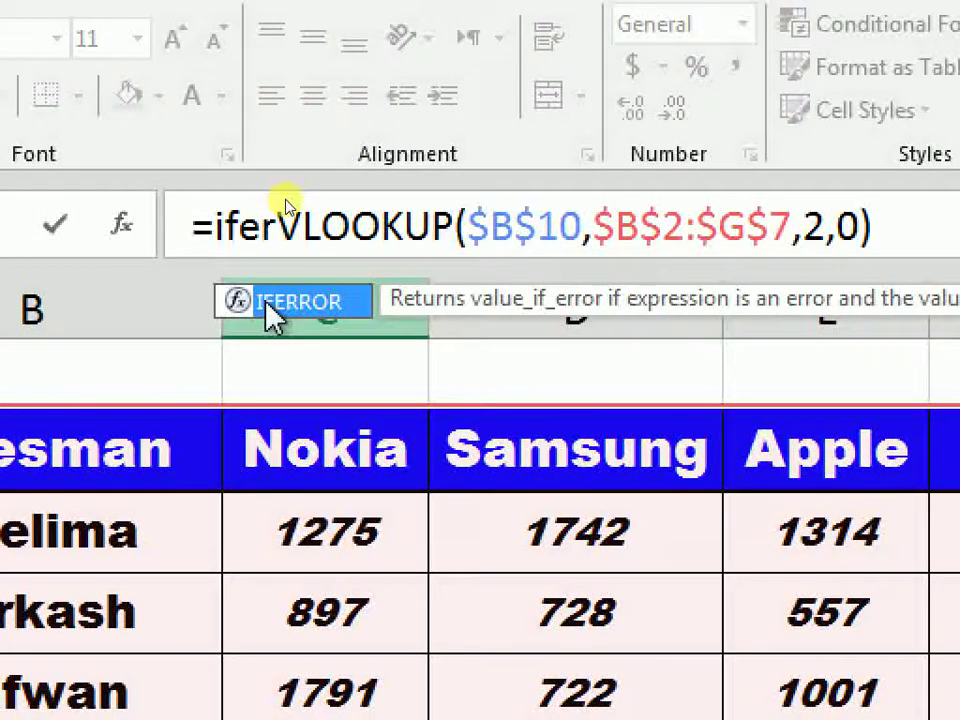
double_click(270, 305)
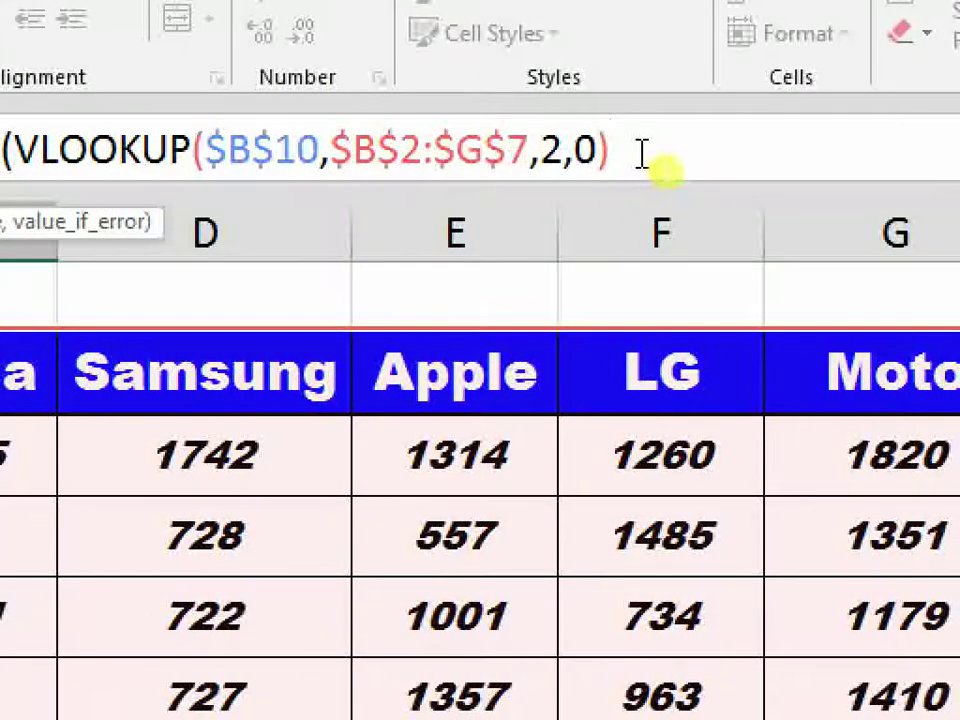
type(",")
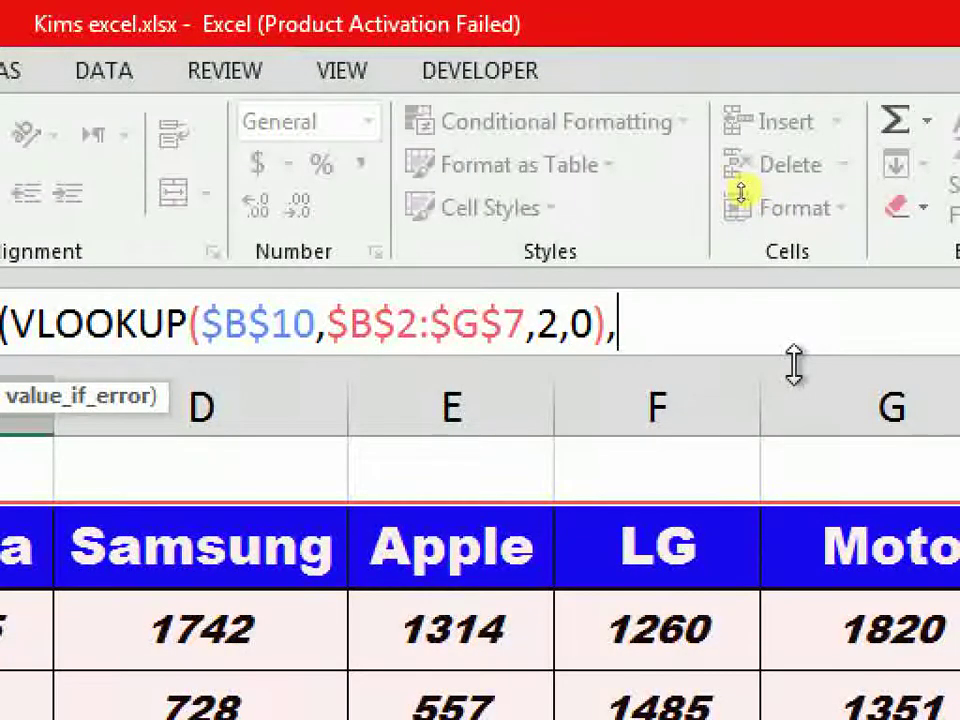
type("\"")
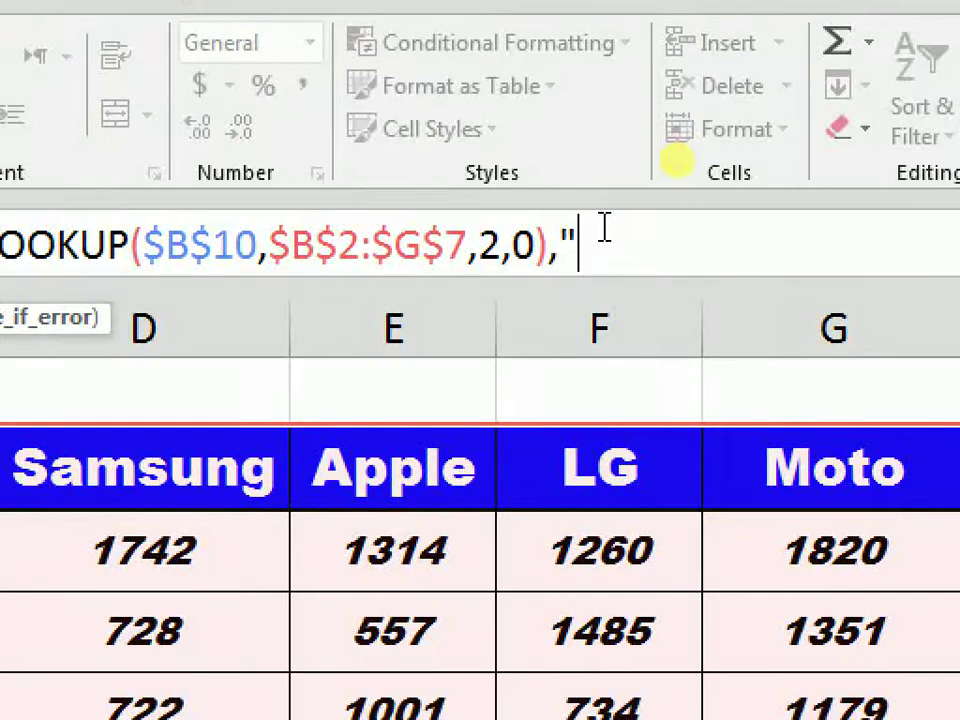
type("Not")
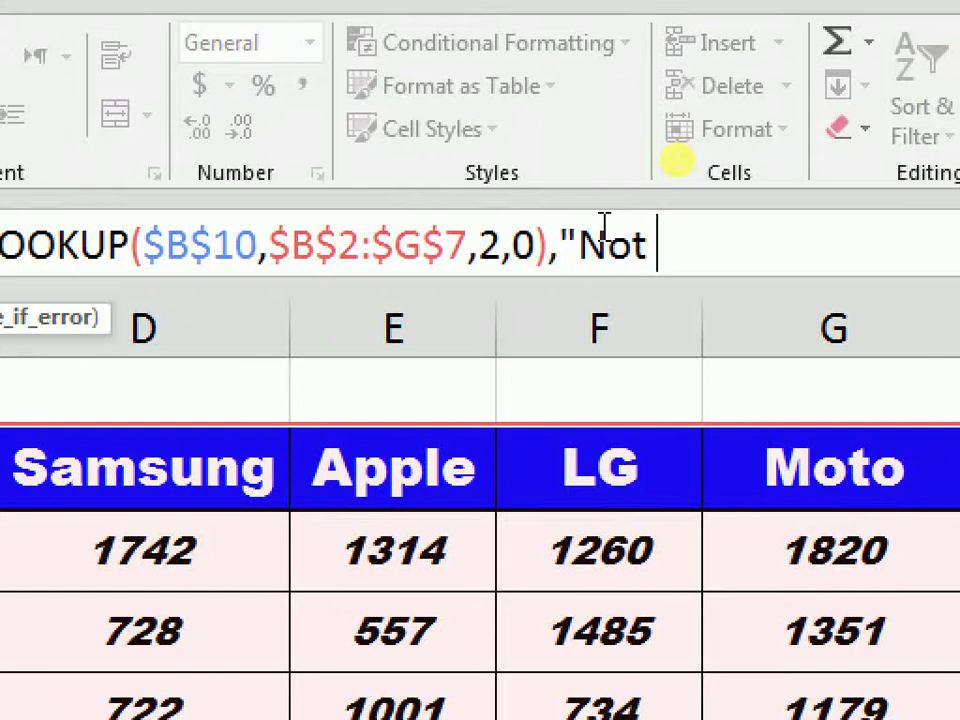
type("Fou")
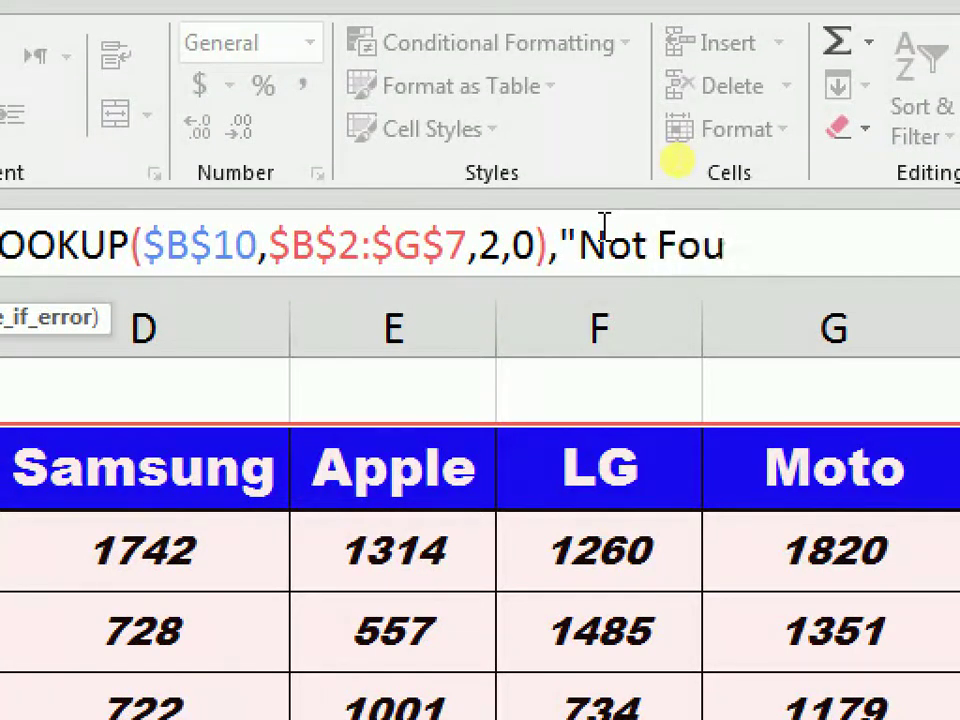
type("nd")
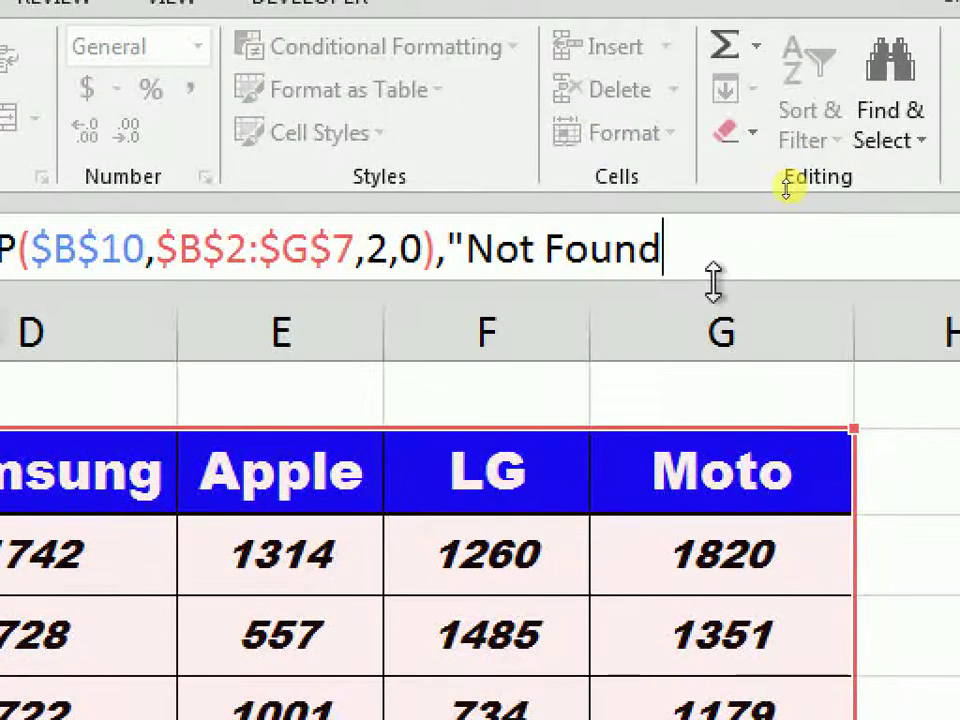
type("\"")
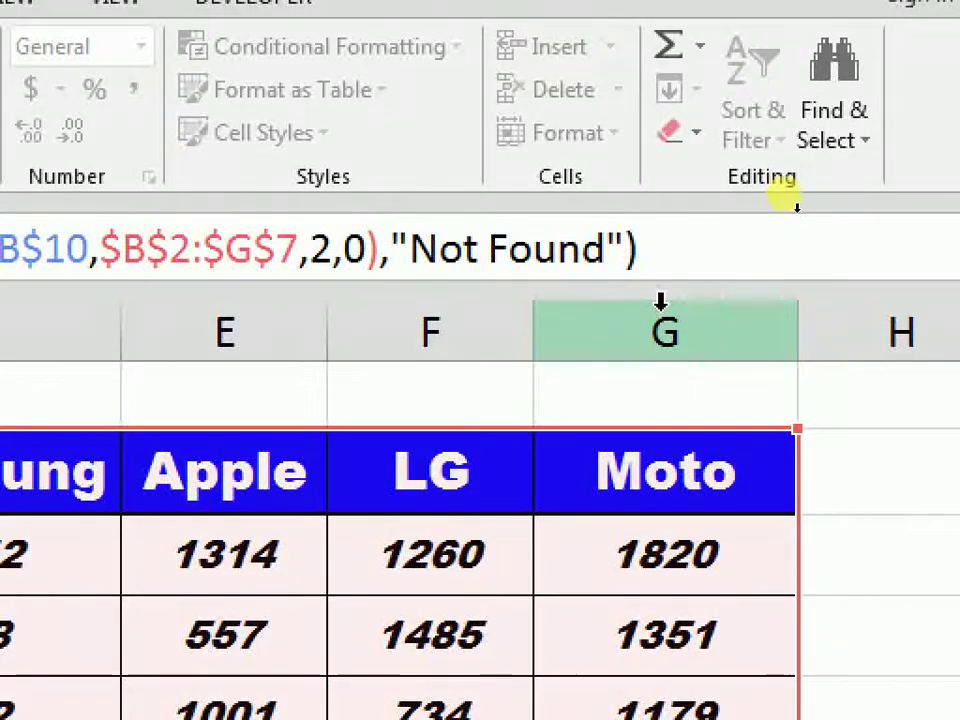
key("Return")
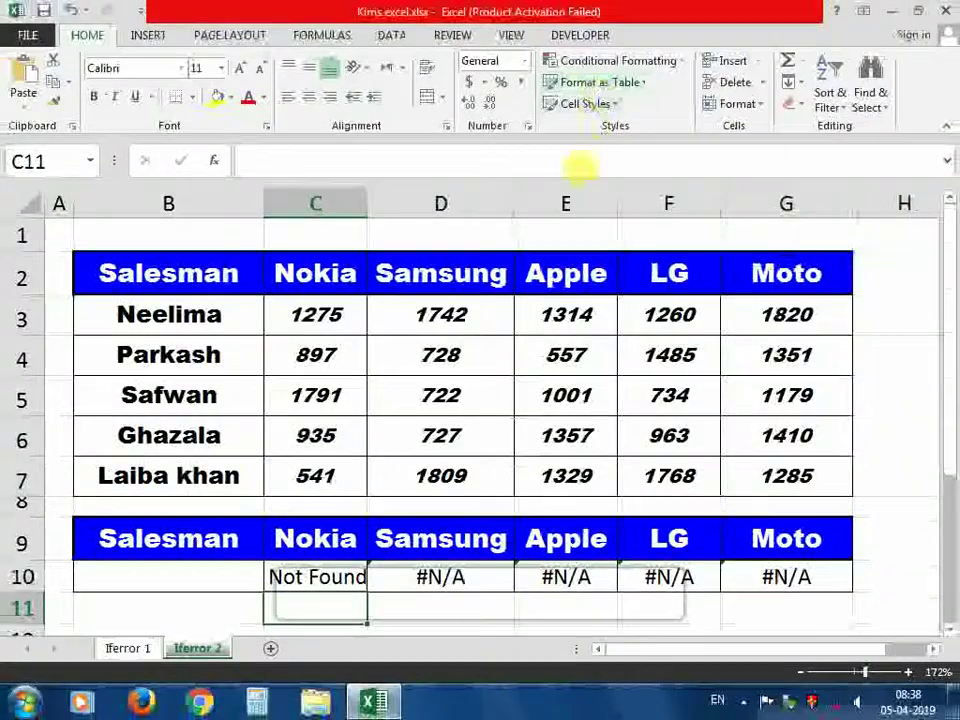
Fill the IFERROR lookup formula from C10 across to G10 and check the copy in E10.
left_click(356, 580)
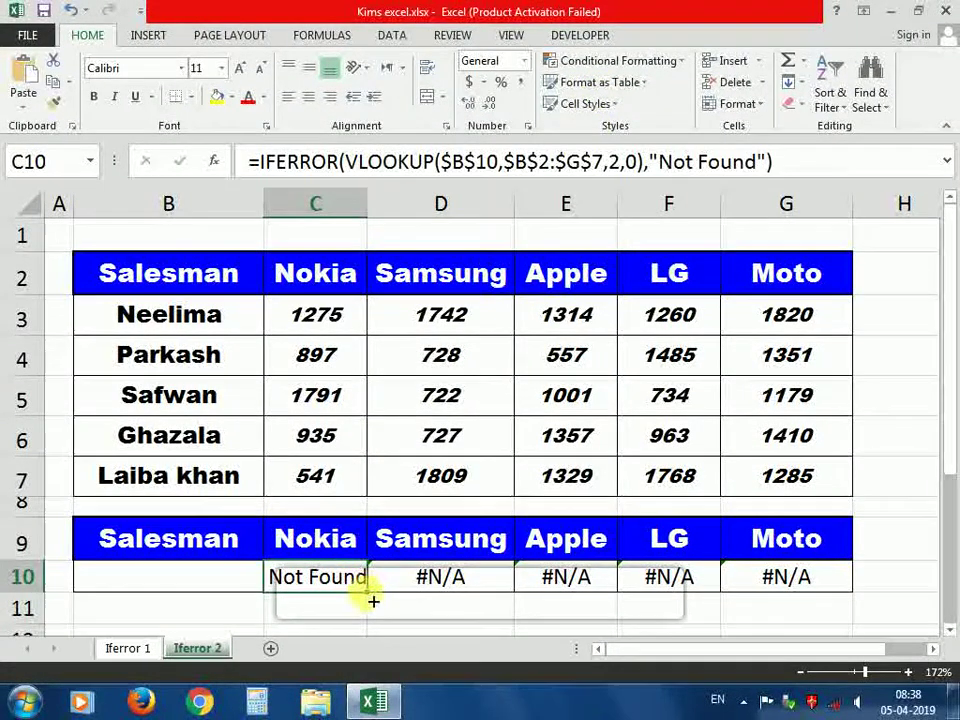
left_click_drag(371, 600, 804, 600)
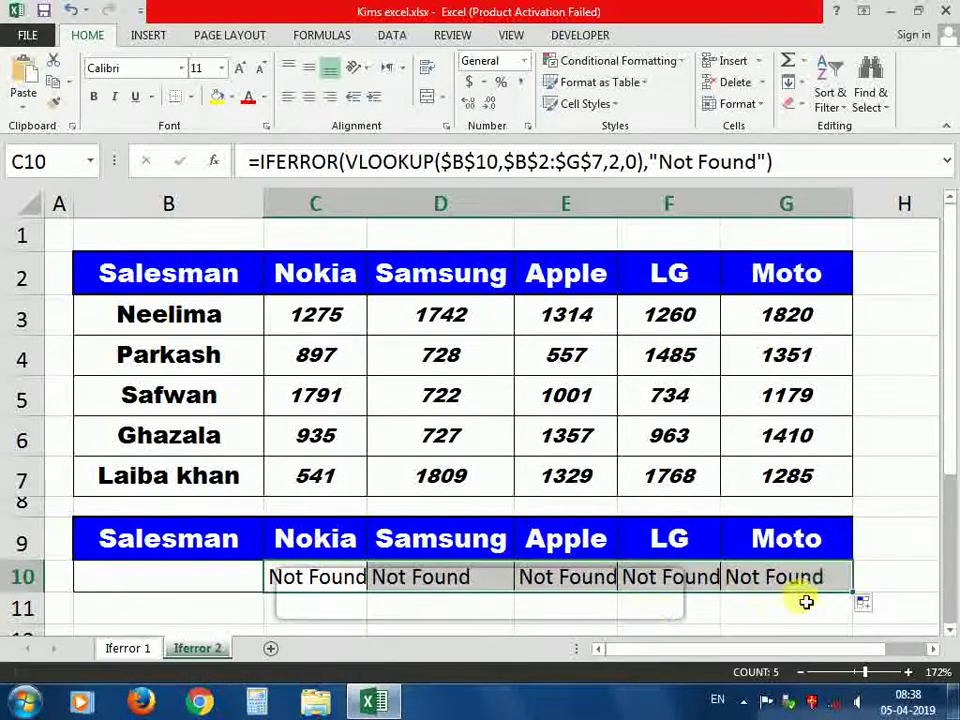
left_click(562, 588)
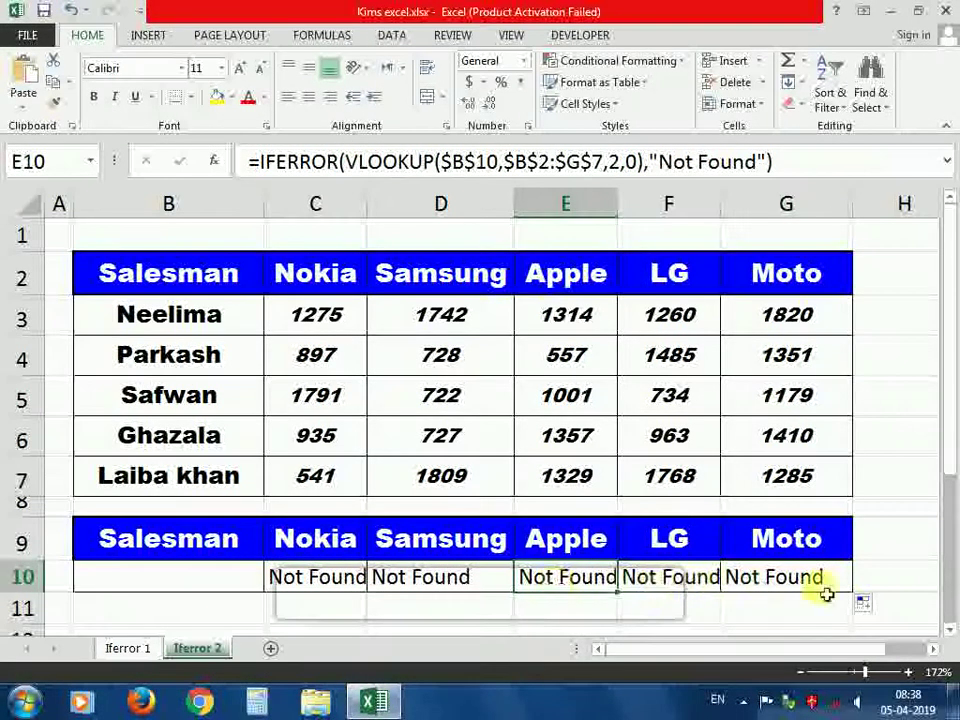
Test the IFERROR lookups in row 10 with the salesman's name from B3 in B10, then clear B10 and recheck C10.
left_click(208, 588)
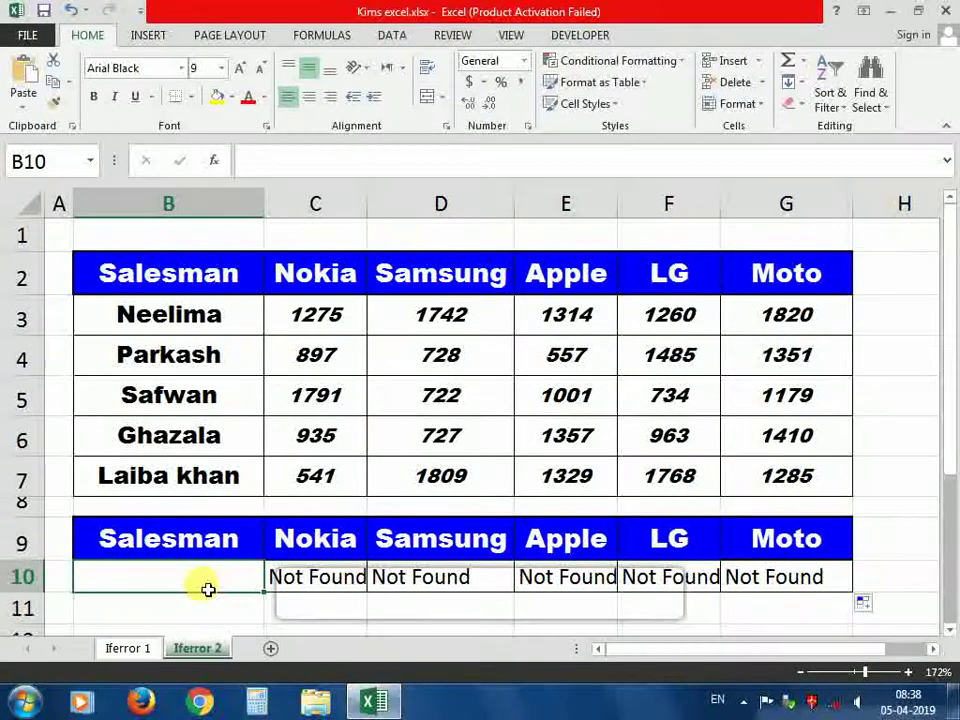
type("N")
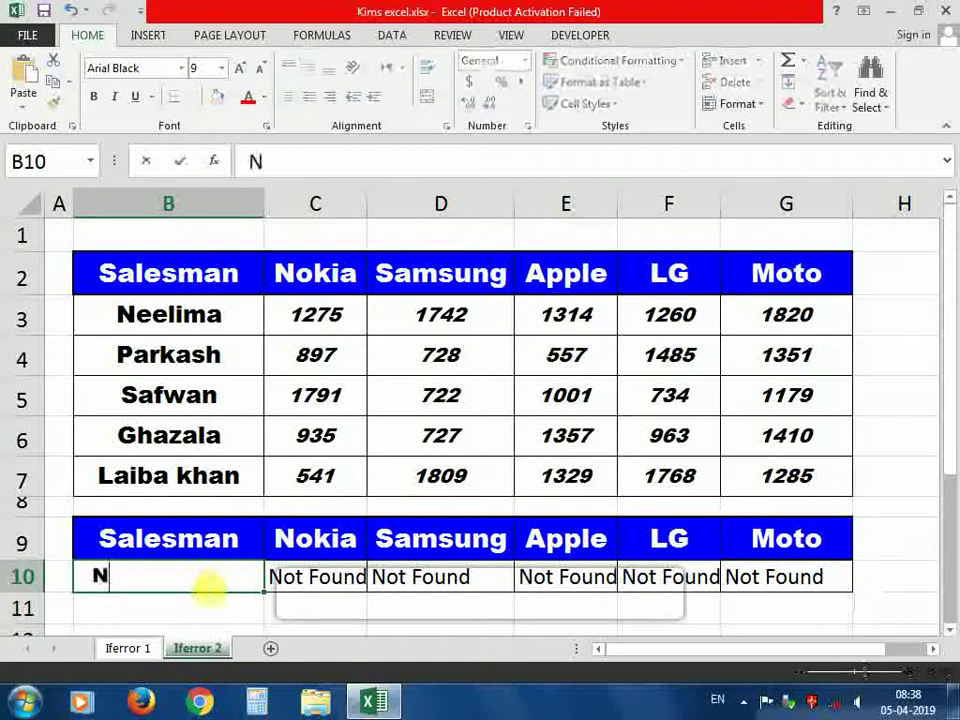
type("eelima")
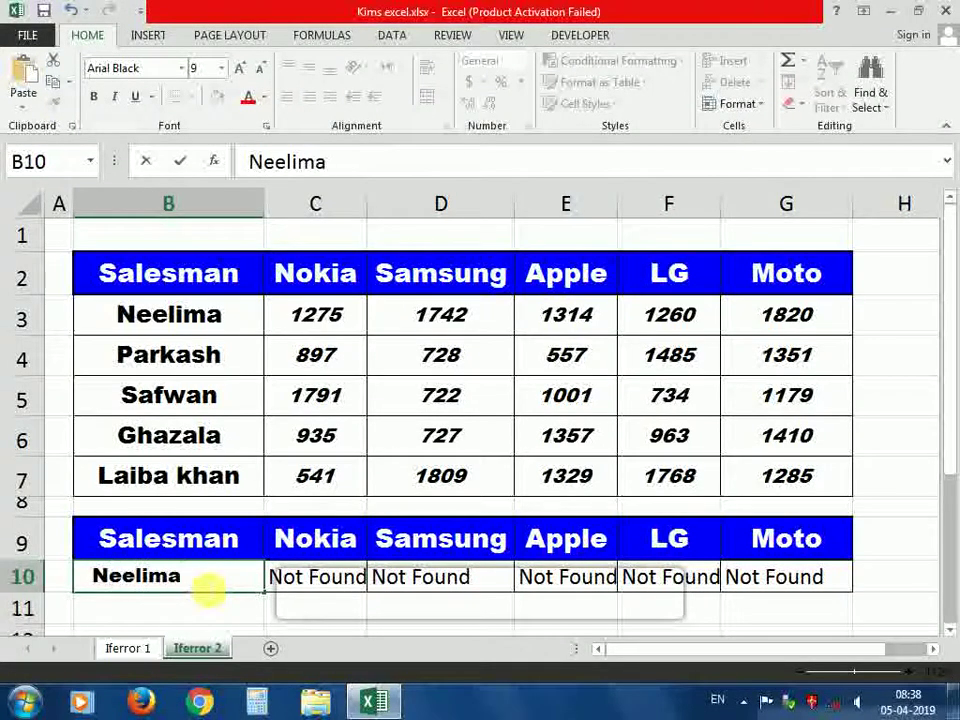
key("Return")
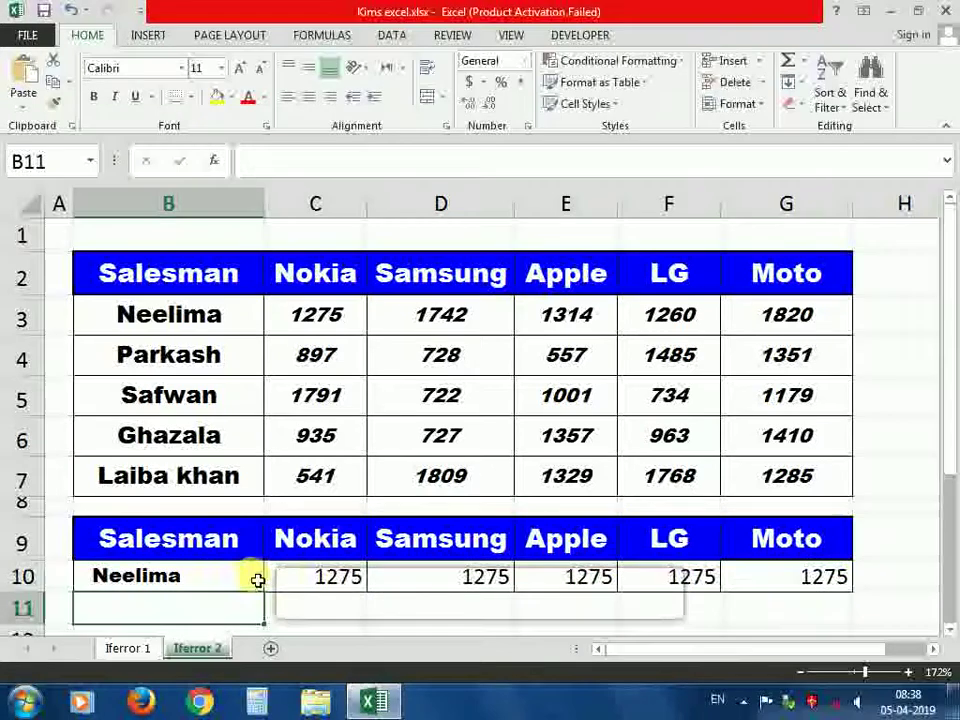
left_click(350, 577)
left_click_drag(360, 577, 435, 574)
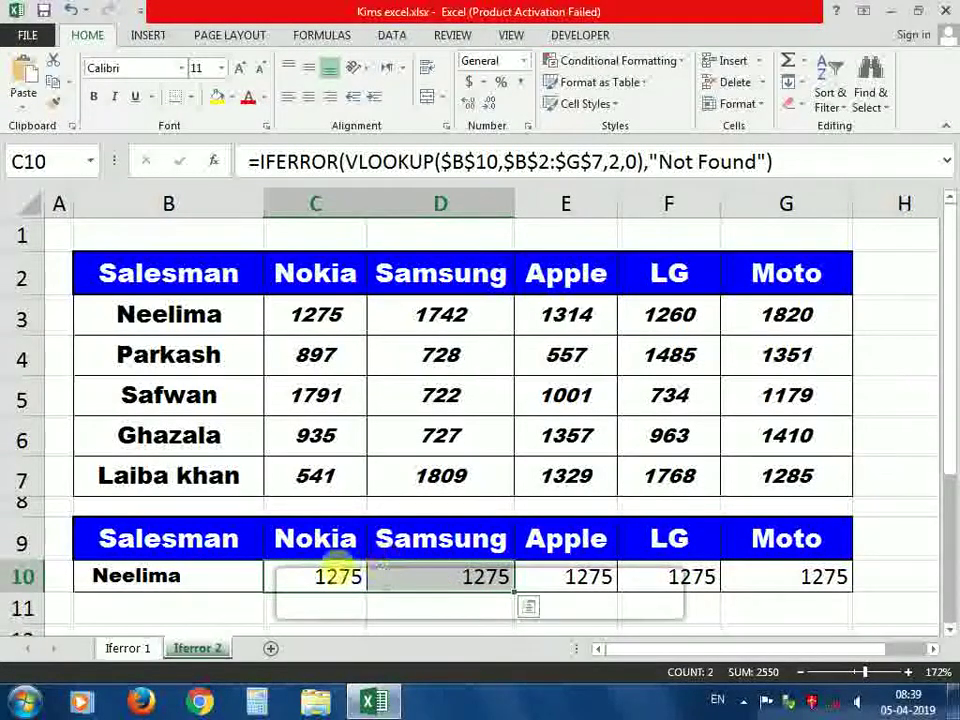
left_click(208, 577)
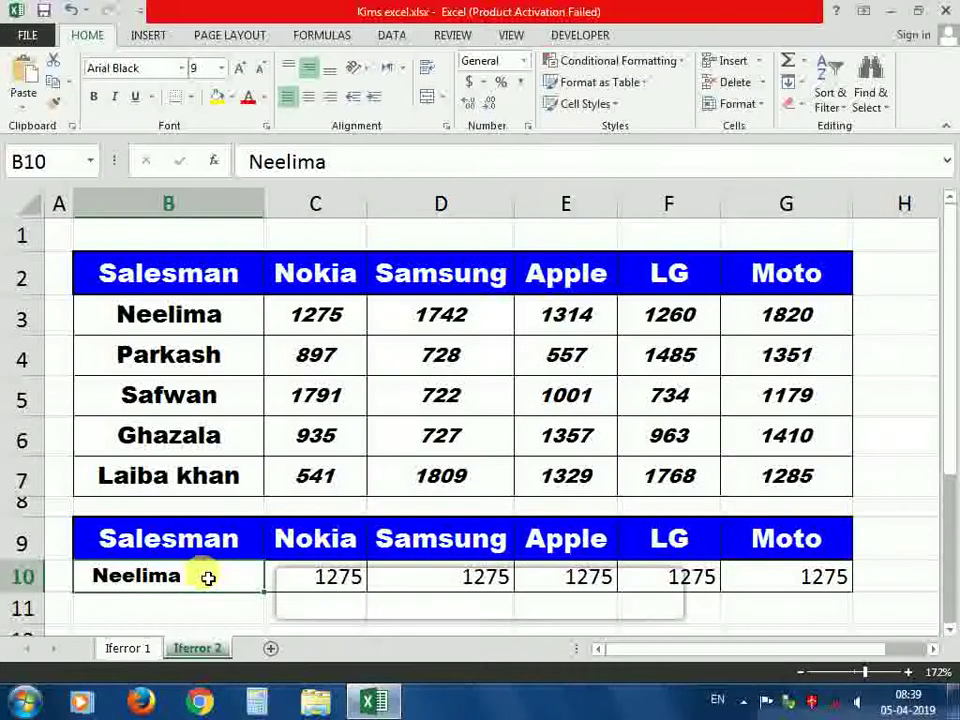
key("Delete")
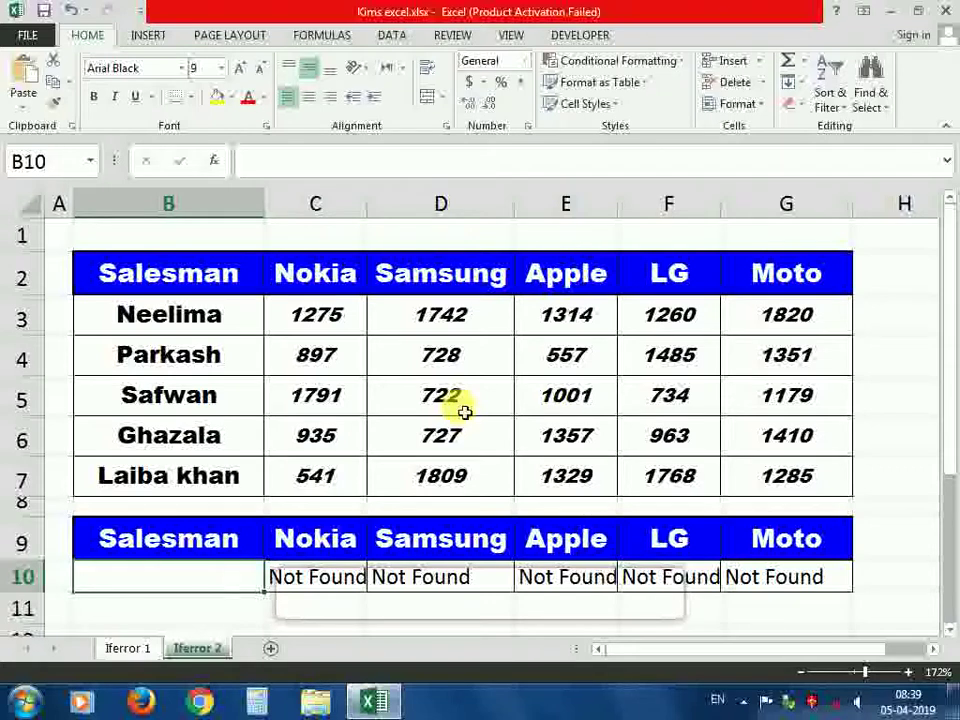
left_click(356, 576)
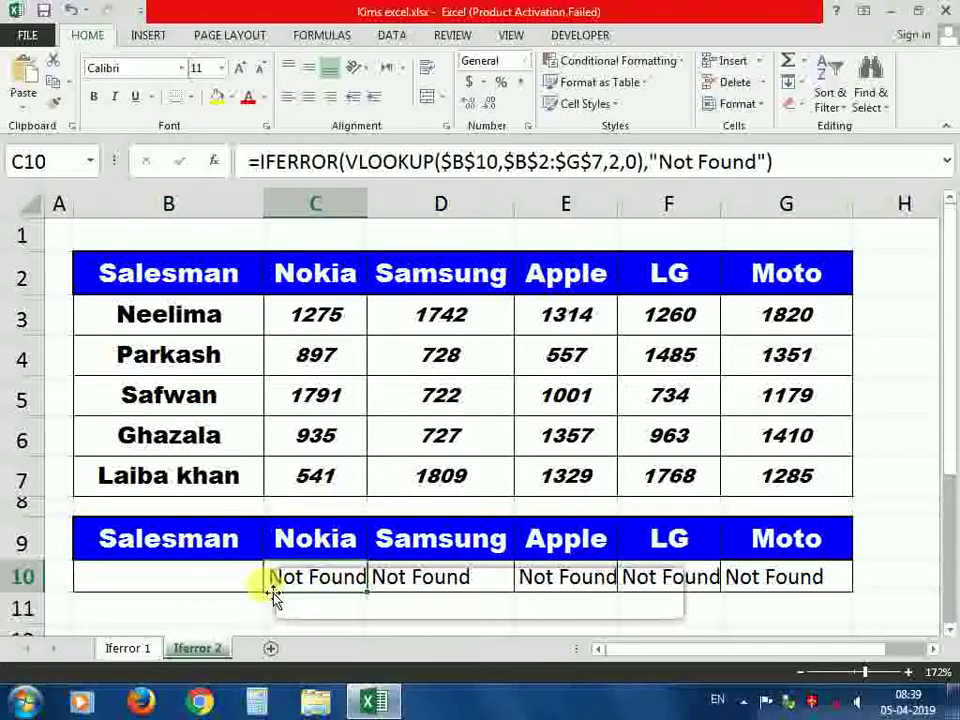